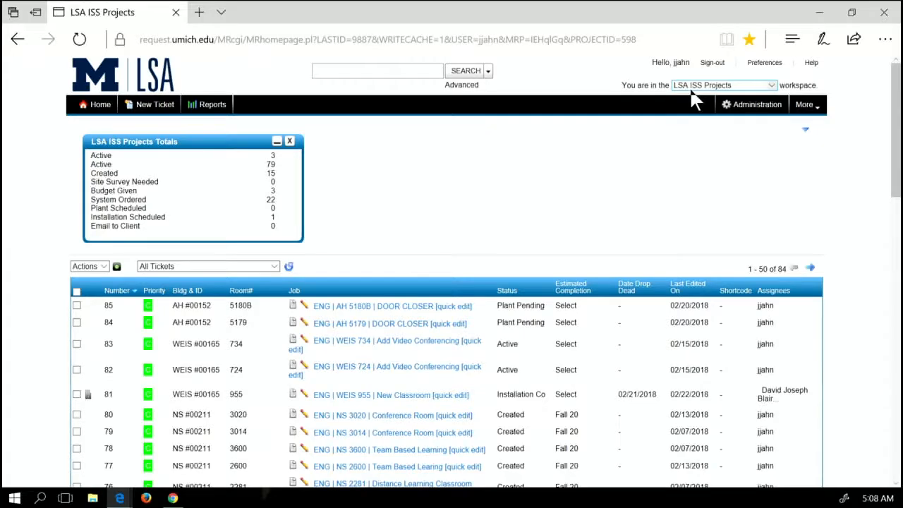
# Reload the LSA ISS Projects home page listing its 84 tickets and status totals
pyautogui.click(95, 108)
# Create a new ticket with Job 'ENG | HH 4700 | DAAS | Conference Room' and status Budget Needed
pyautogui.moveTo(141, 110)
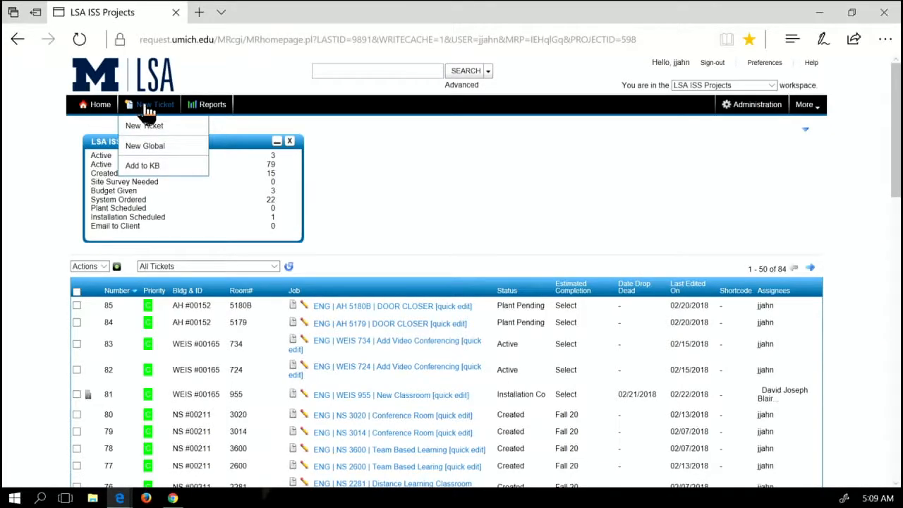
pyautogui.click(148, 131)
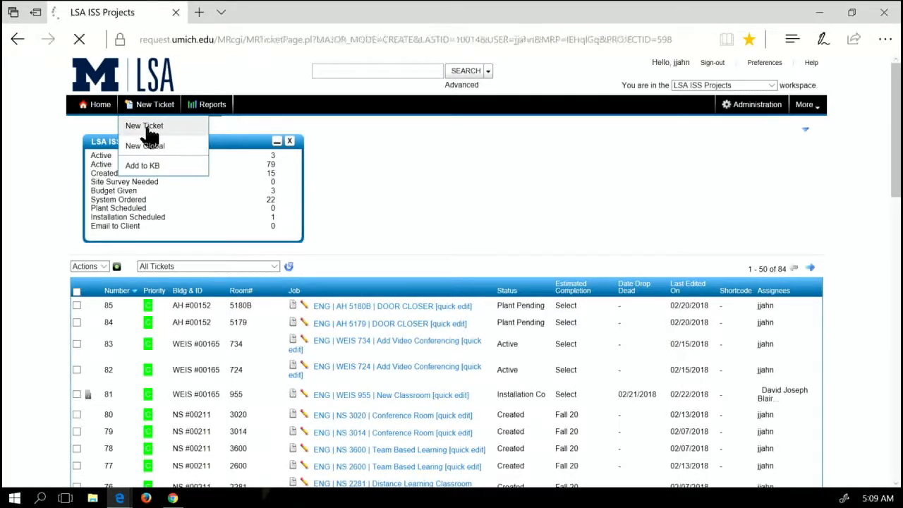
pyautogui.click(152, 97)
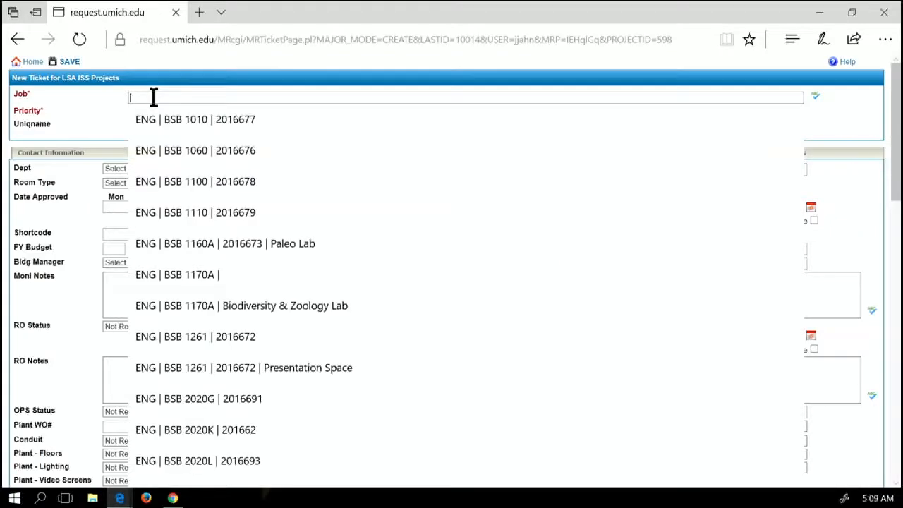
pyautogui.write('ENG')
pyautogui.write('BH')
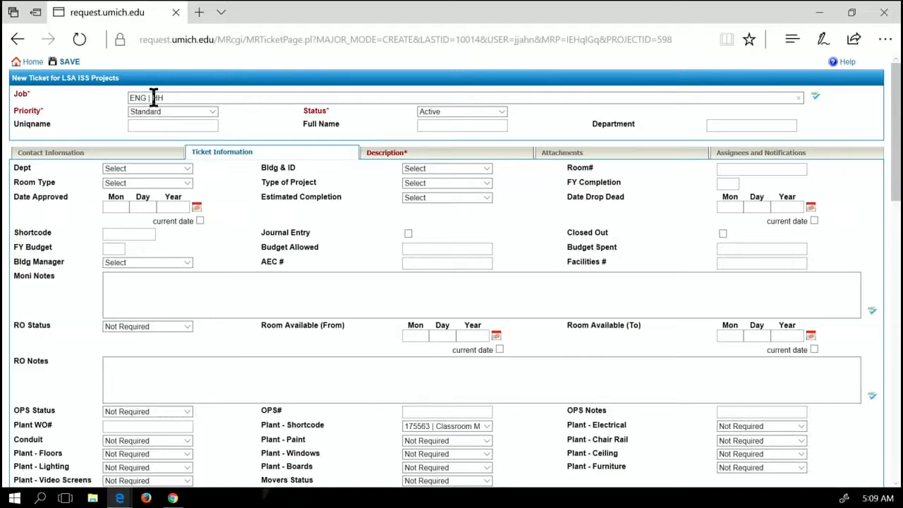
pyautogui.write('4700 | DAAS | Conference')
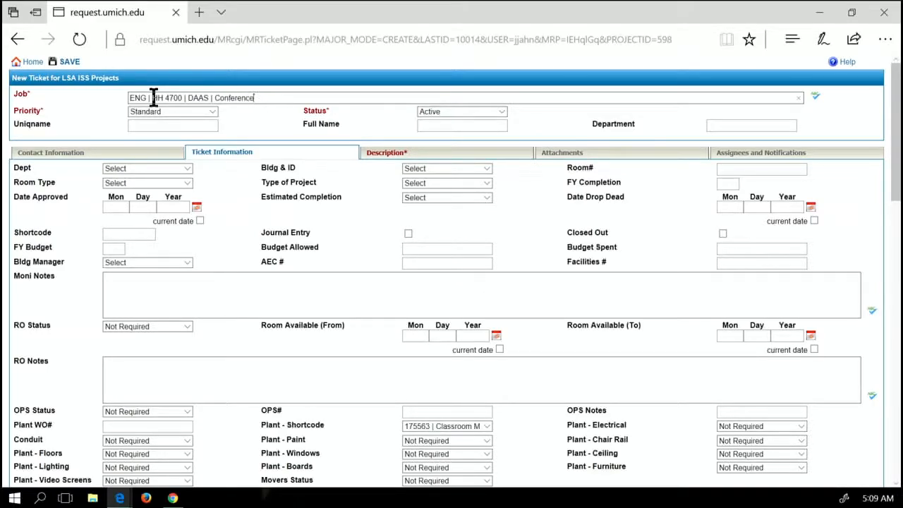
pyautogui.write(' Room')
pyautogui.click(504, 115)
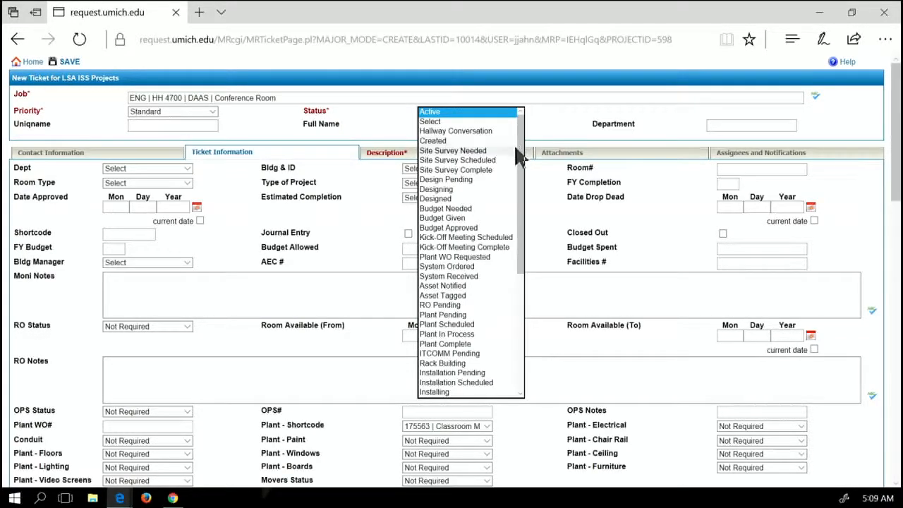
pyautogui.click(488, 209)
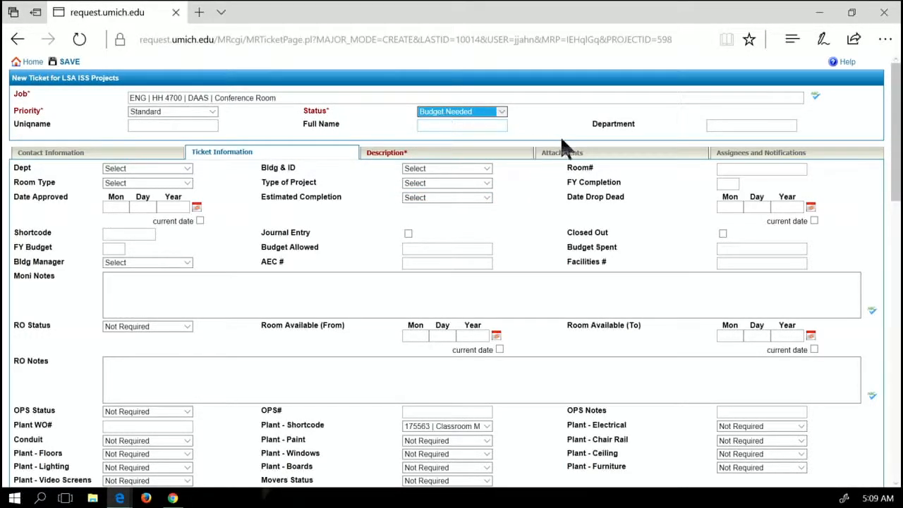
# In Contact Information, enter the requester's uniqname, full name and department DAAS
pyautogui.click(111, 153)
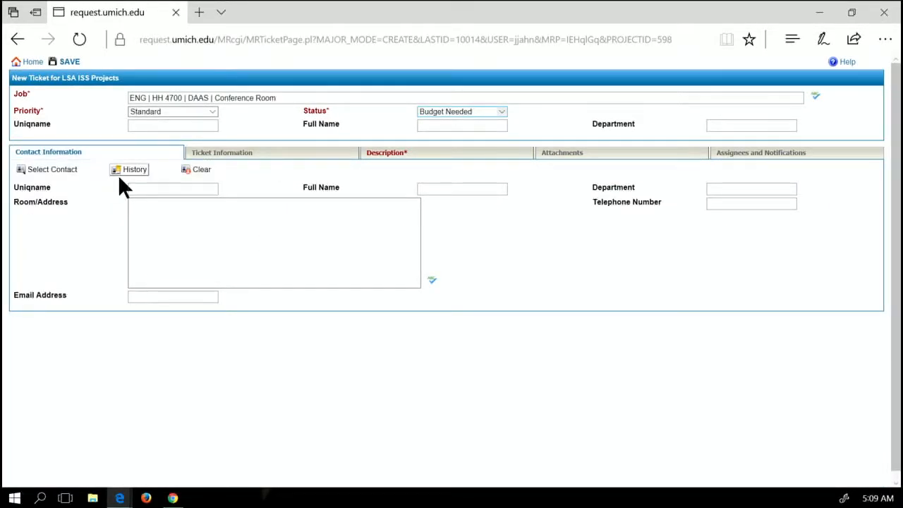
pyautogui.click(142, 187)
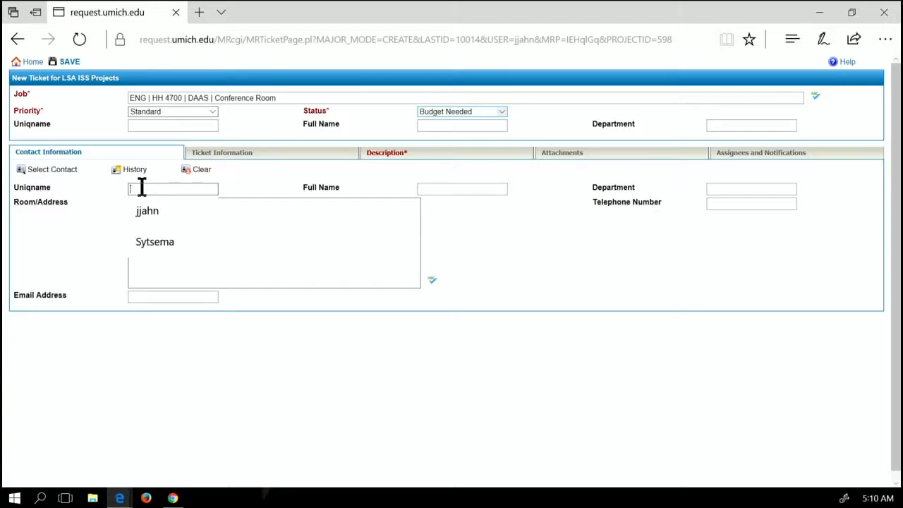
pyautogui.press('Tab')
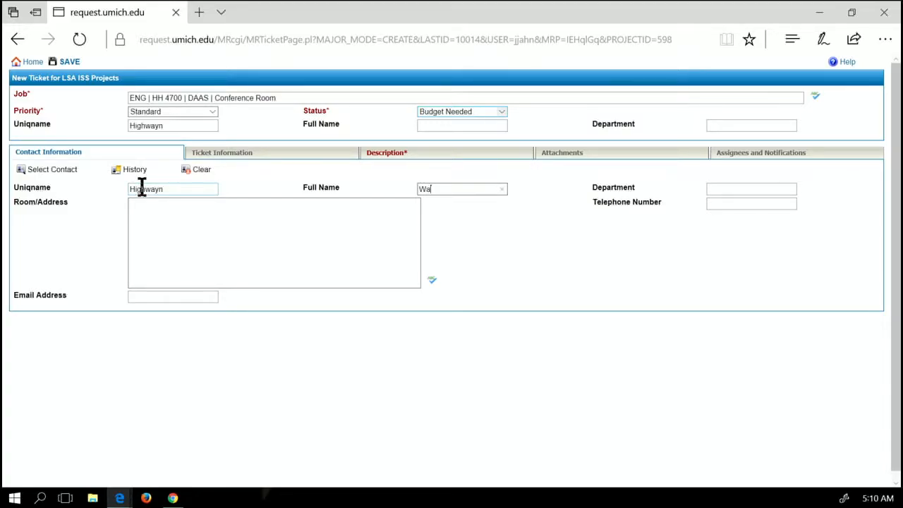
pyautogui.press('Tab')
pyautogui.write('DAAS')
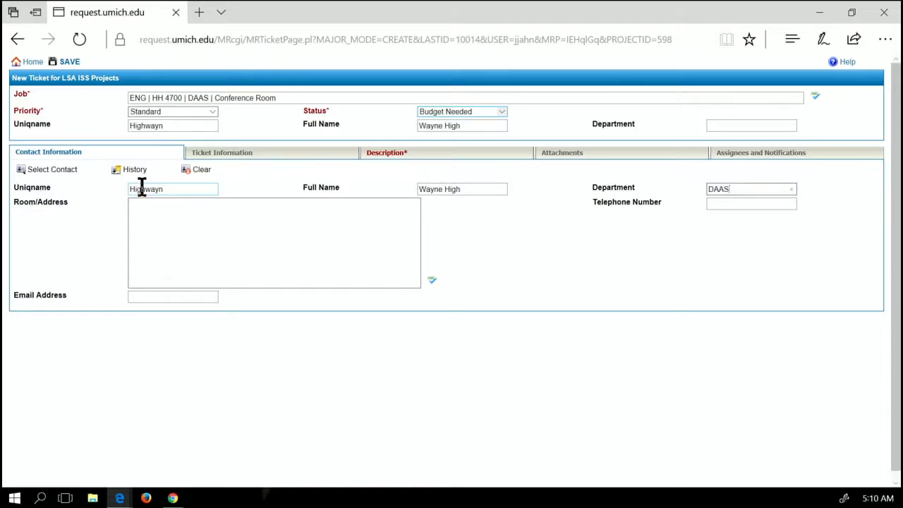
pyautogui.press('Tab')
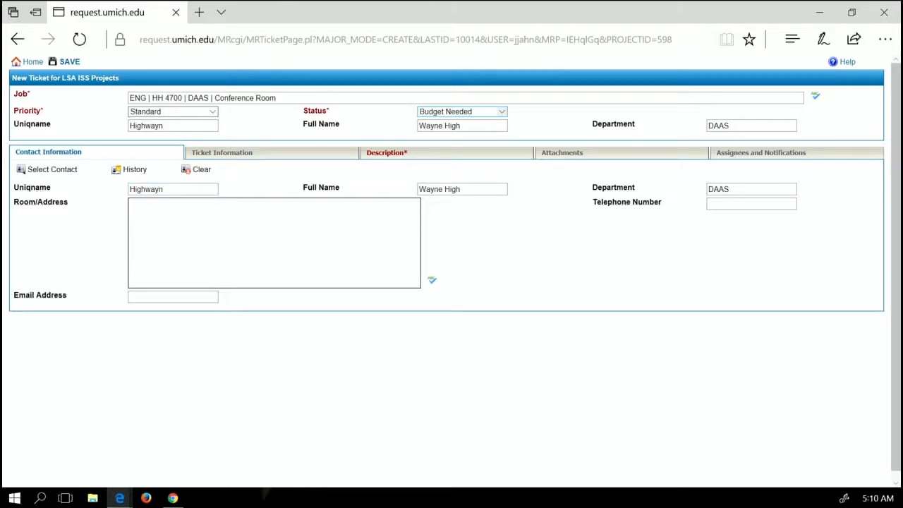
# Fill in the contact's e-mail address
pyautogui.click(159, 295)
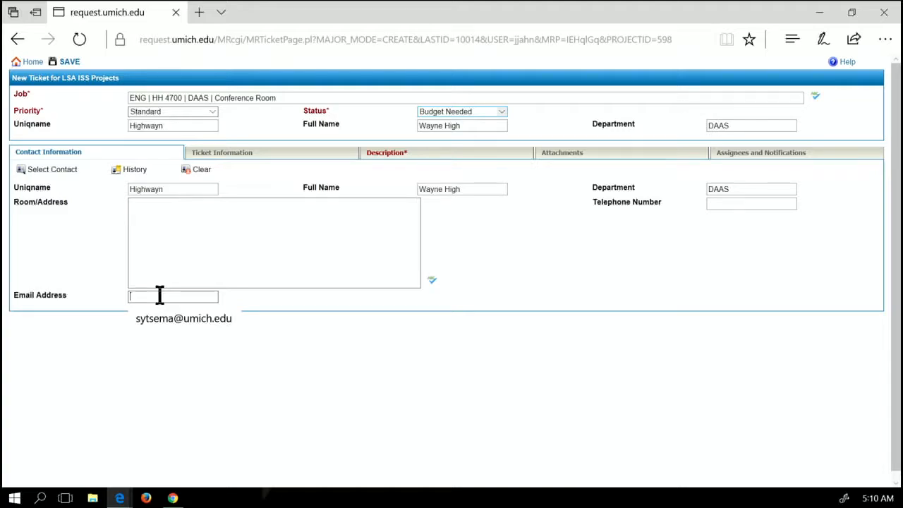
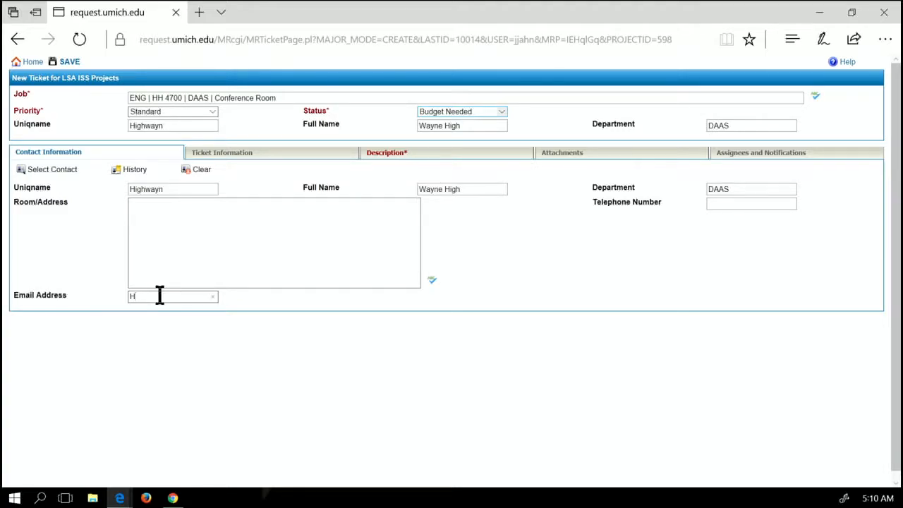
pyautogui.scroll(-1, 373, 254)
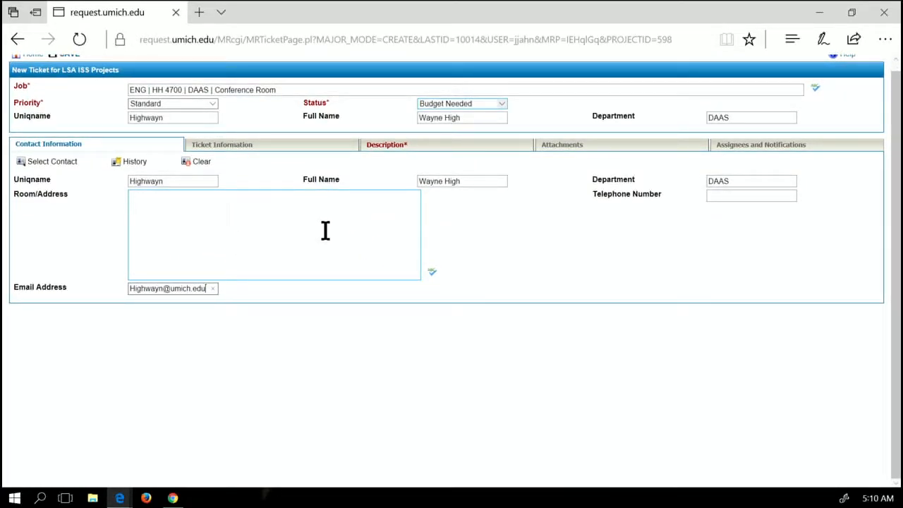
# Set Dept to DAAS, Bldg & ID to HH #00175 and Room# to 4700
pyautogui.click(254, 148)
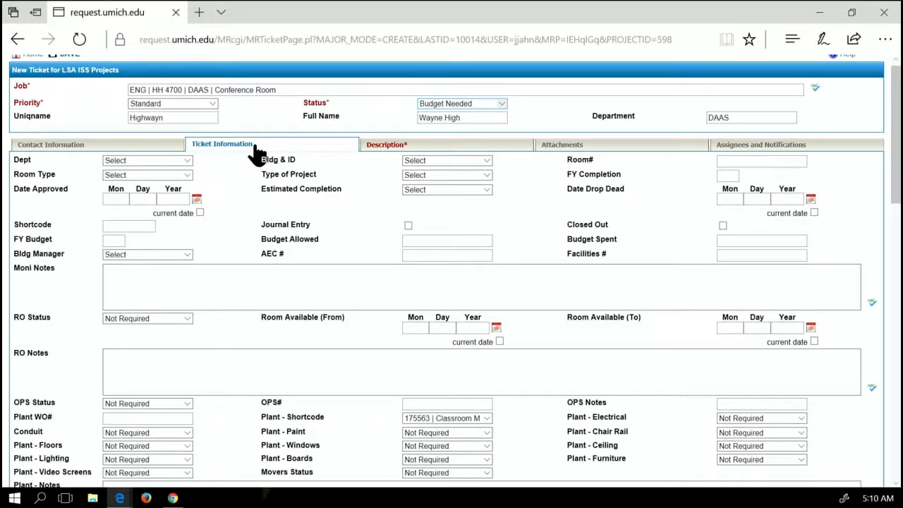
pyautogui.click(184, 160)
pyautogui.scroll(-1, 194, 198)
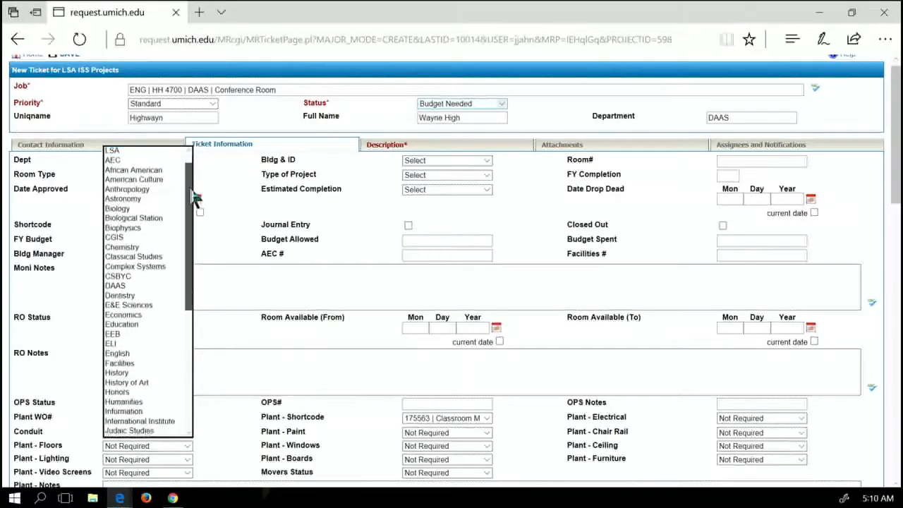
pyautogui.scroll(-1, 191, 203)
pyautogui.click(131, 268)
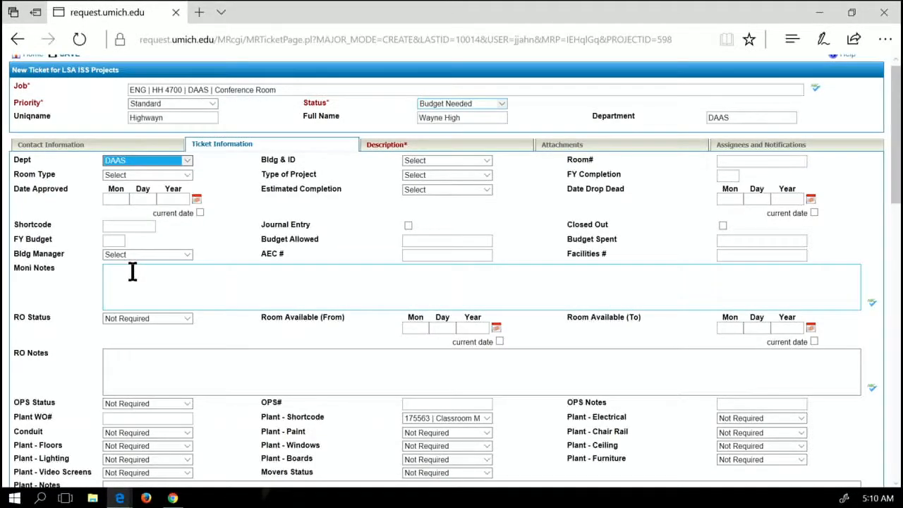
pyautogui.click(486, 161)
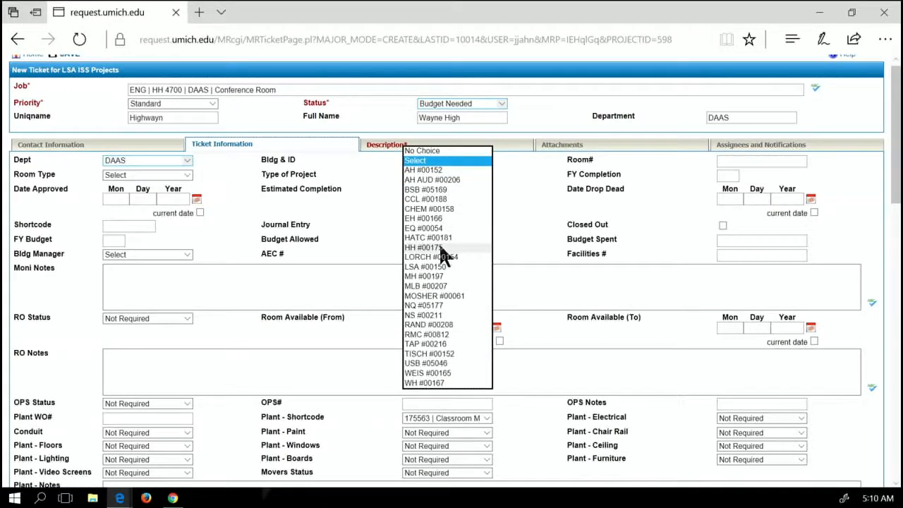
pyautogui.click(438, 247)
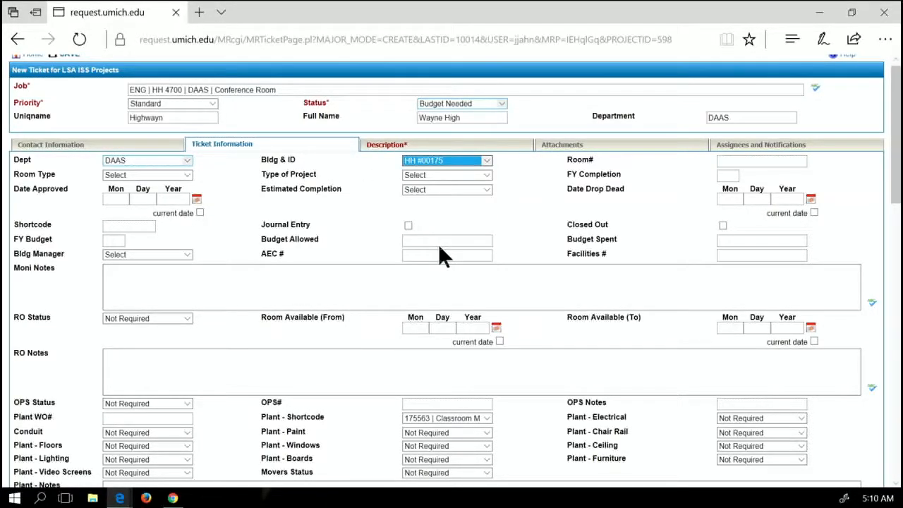
pyautogui.click(722, 162)
pyautogui.write('4700')
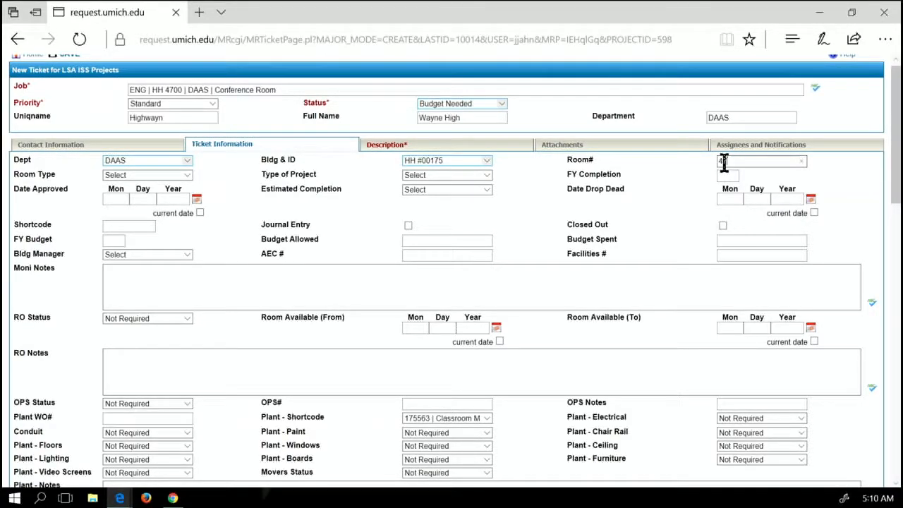
# Set Room Type Dept. Conference, project Credenza 2018, FY Completion 18 and FY Budget 18
pyautogui.click(185, 161)
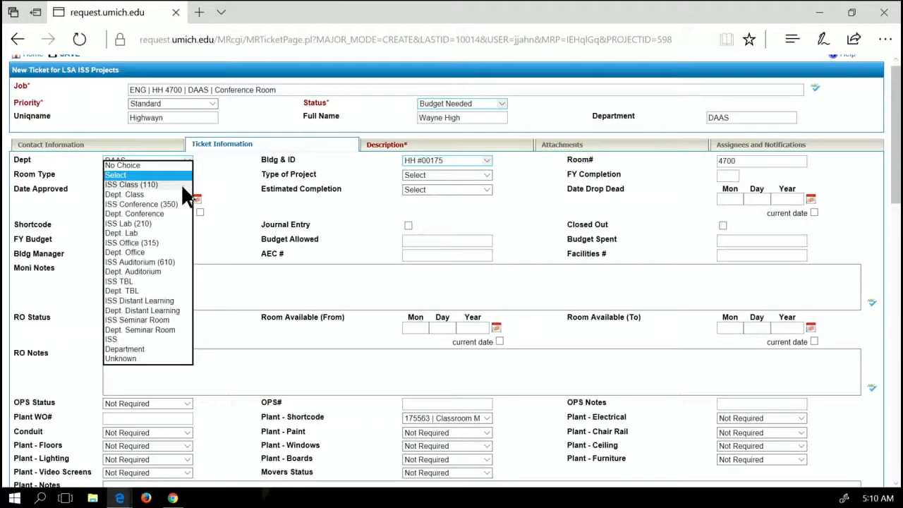
pyautogui.click(158, 215)
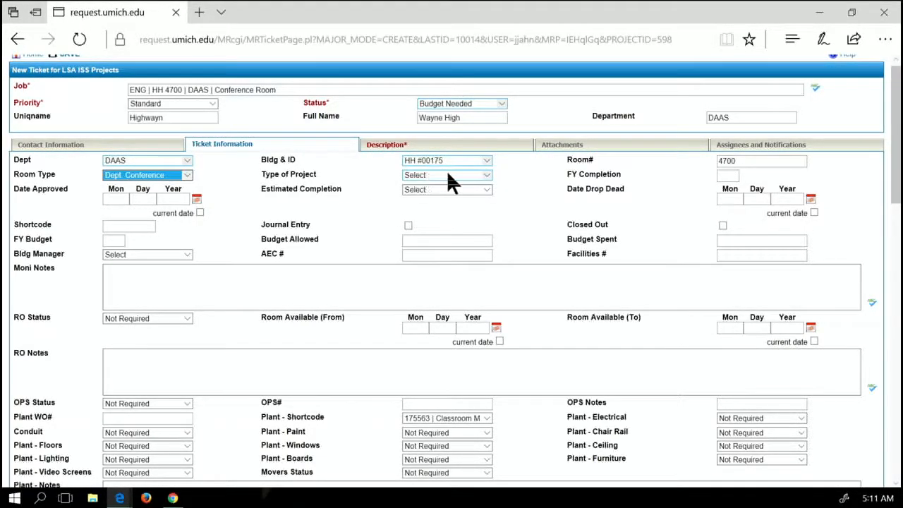
pyautogui.click(485, 178)
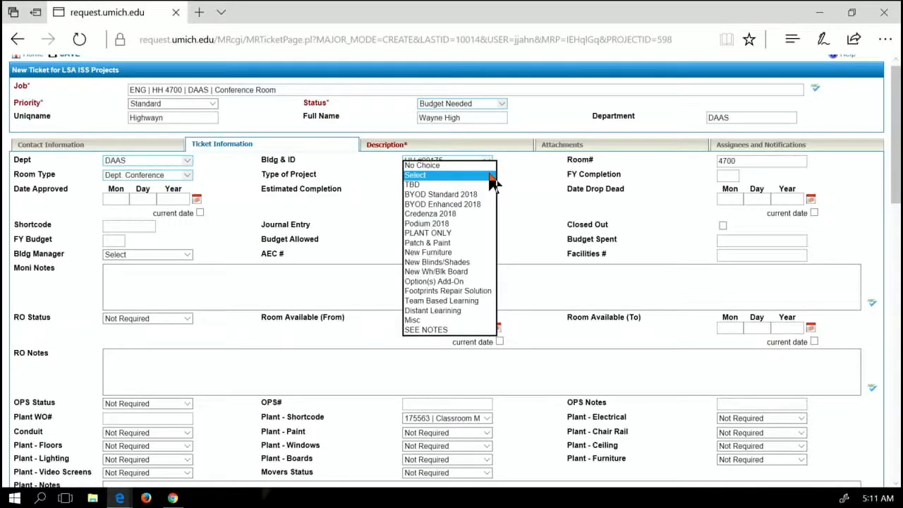
pyautogui.click(466, 212)
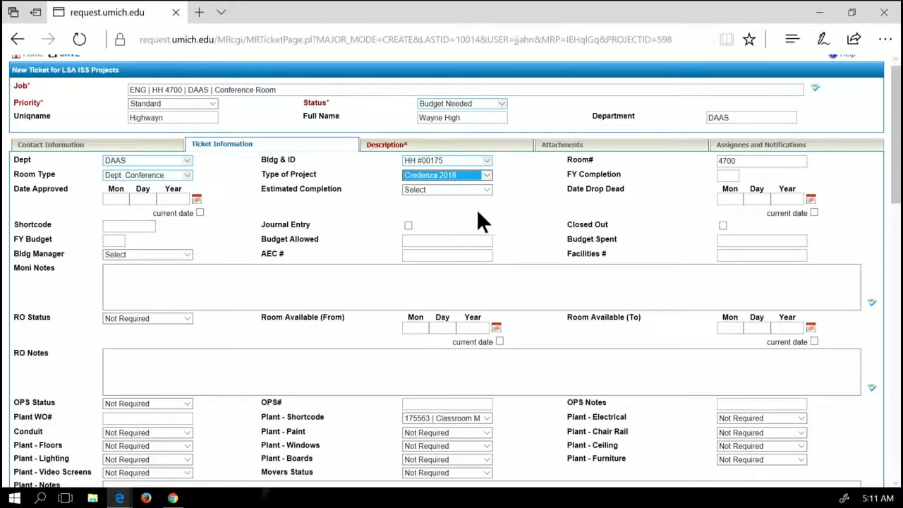
pyautogui.click(729, 175)
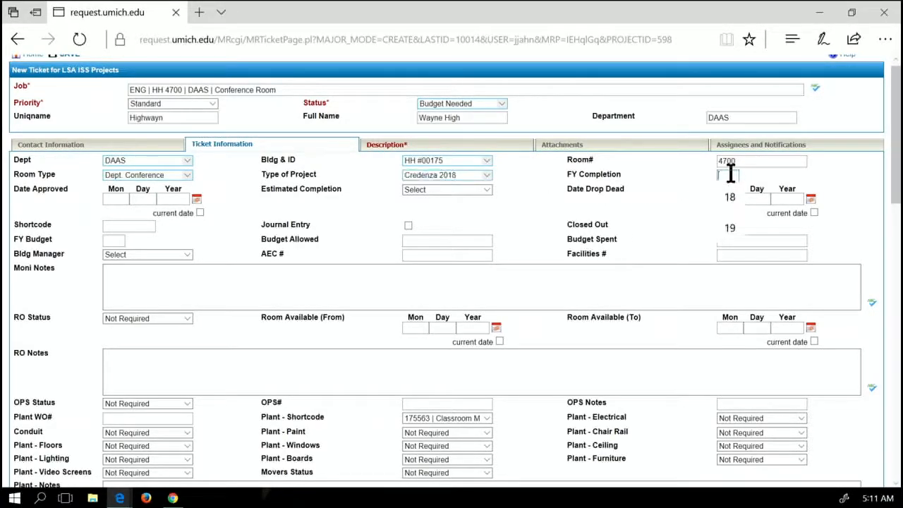
pyautogui.write('18')
pyautogui.click(119, 241)
pyautogui.write('18')
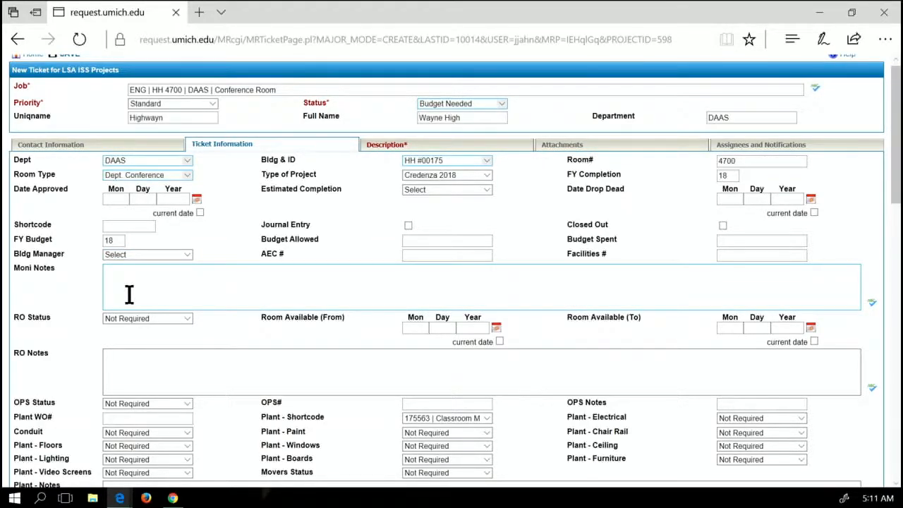
# Choose Required for Plant - Electrical and Conduit for the Conduit field
pyautogui.scroll(-1, 129, 295)
pyautogui.scroll(-2, 129, 295)
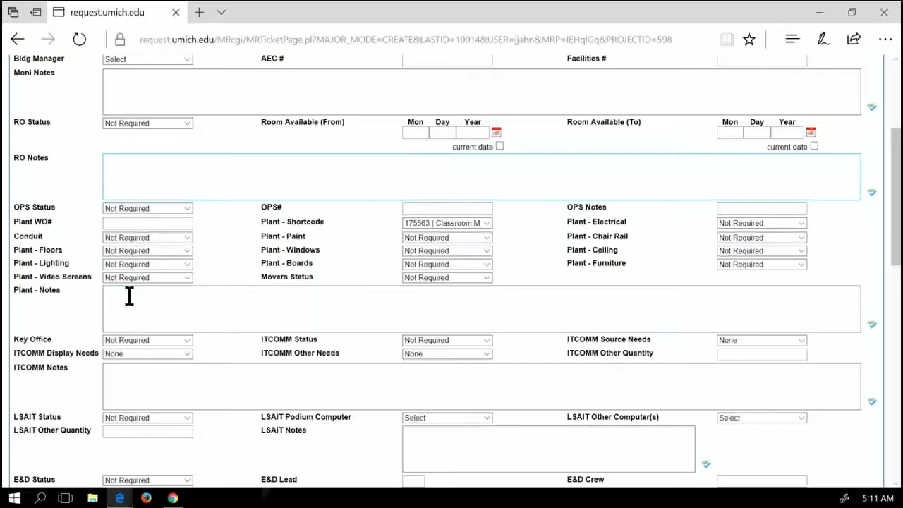
pyautogui.scroll(-1, 129, 295)
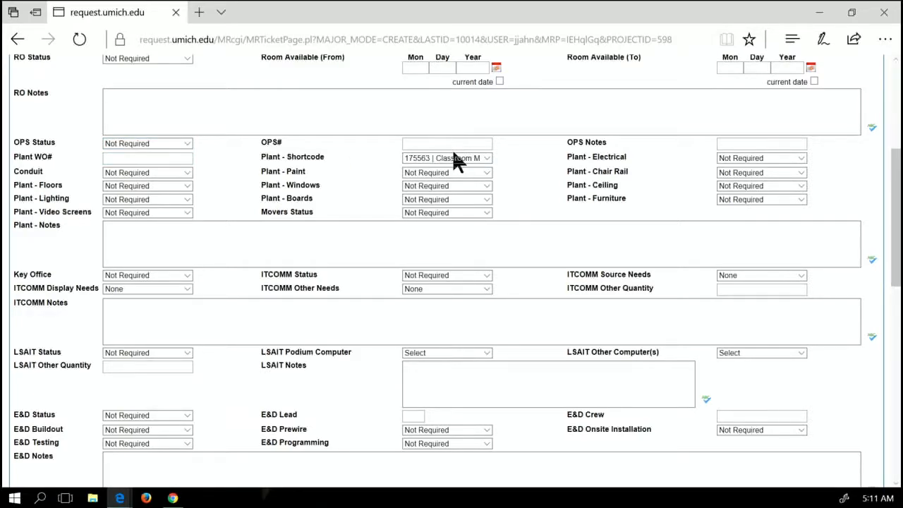
pyautogui.click(802, 156)
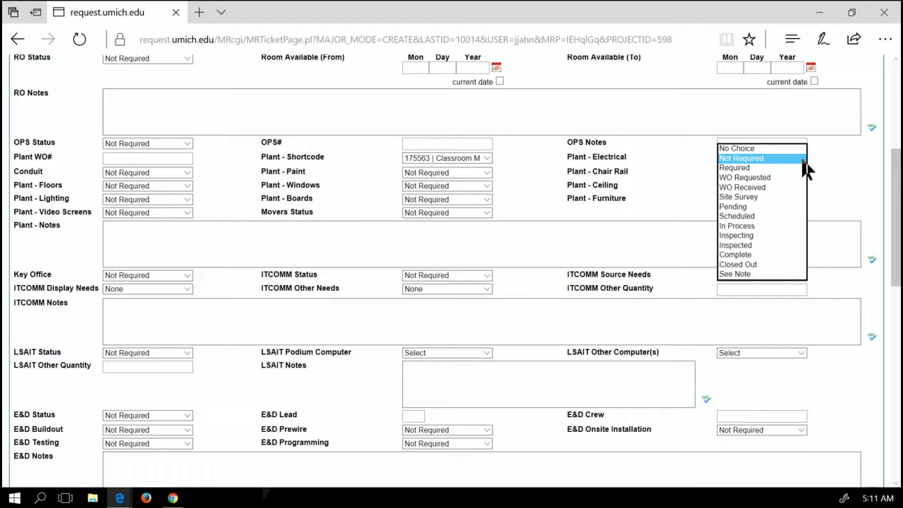
pyautogui.click(776, 168)
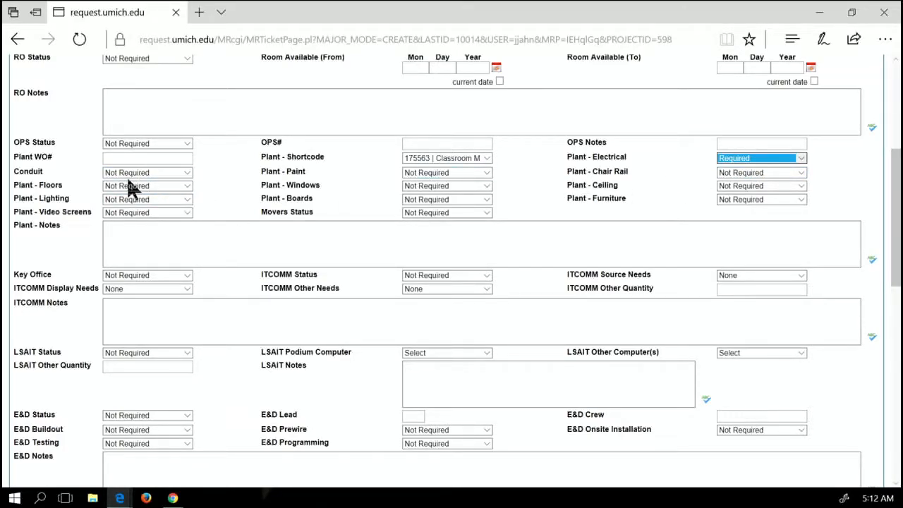
pyautogui.click(186, 171)
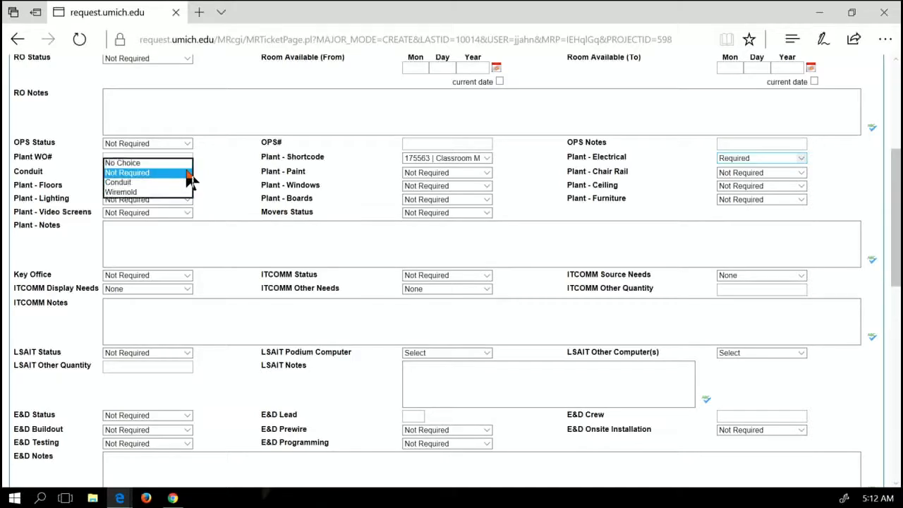
pyautogui.click(119, 183)
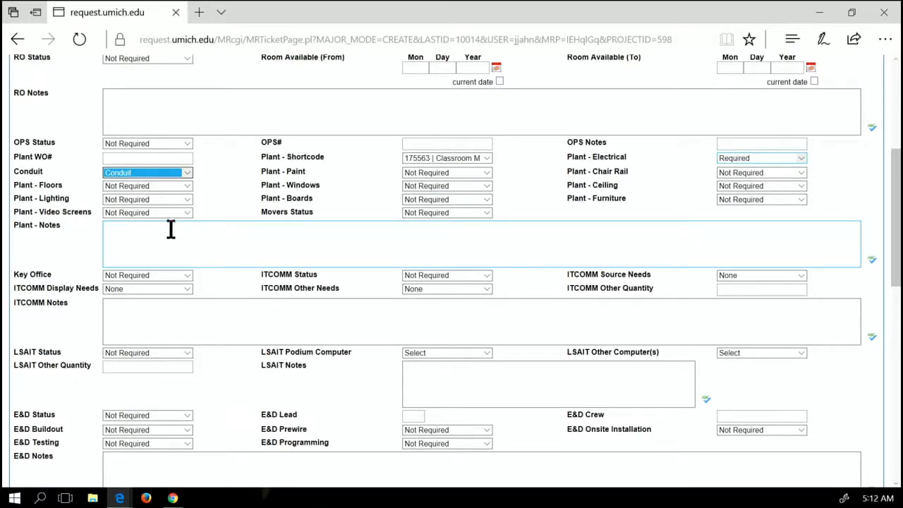
# Set Key Office to Contact Client, leaving LSAIT Status at Not Required
pyautogui.scroll(-1, 170, 243)
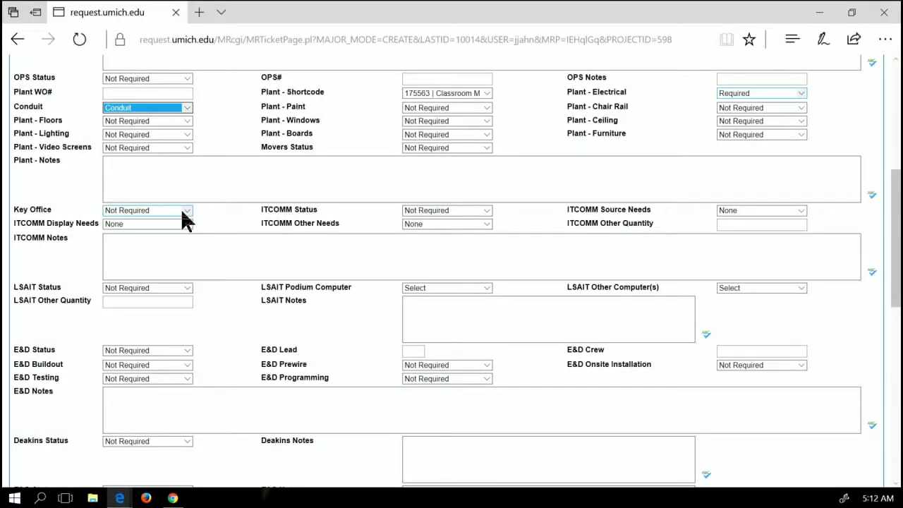
pyautogui.click(189, 211)
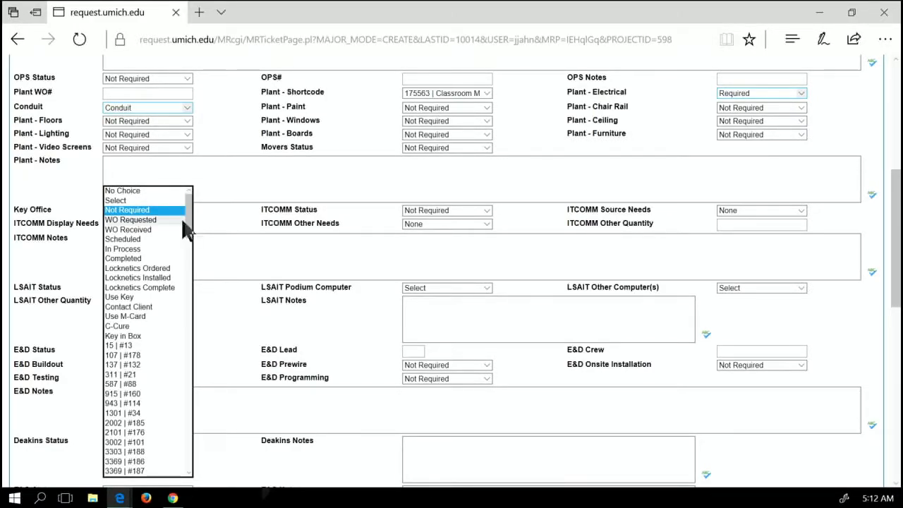
pyautogui.click(145, 307)
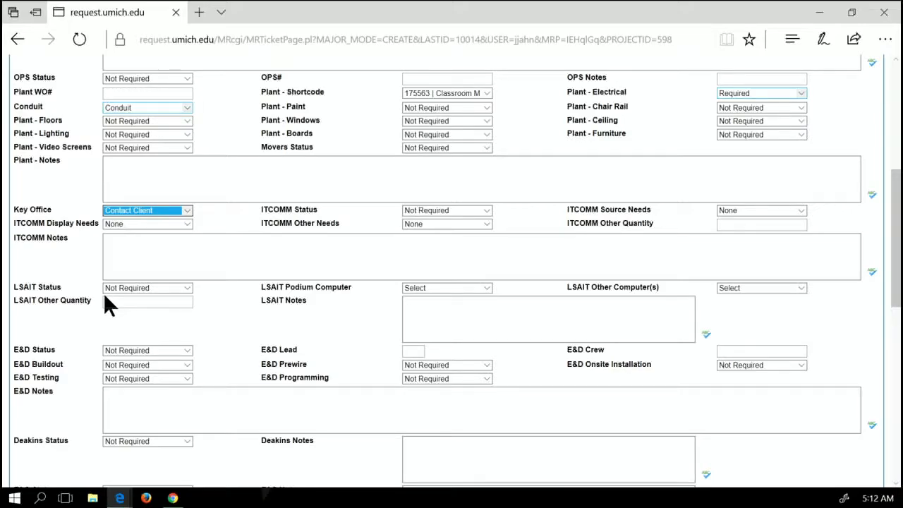
pyautogui.click(187, 289)
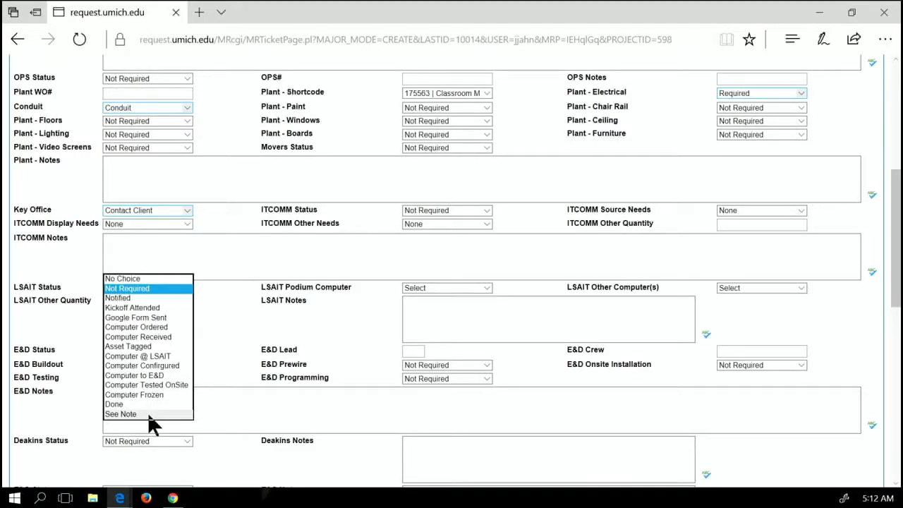
pyautogui.click(208, 280)
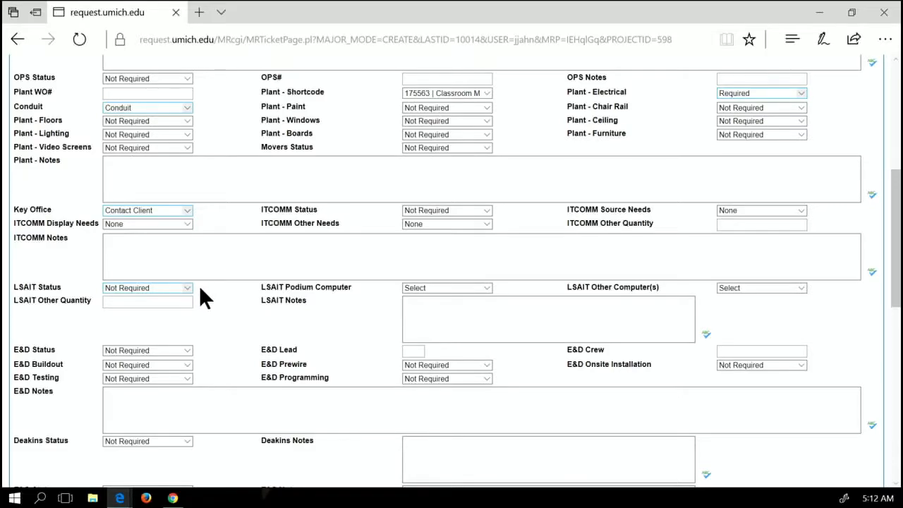
# Set E&D Status to Designing and enter the E&D lead's initials from the suggestion
pyautogui.scroll(-2, 198, 287)
pyautogui.click(183, 285)
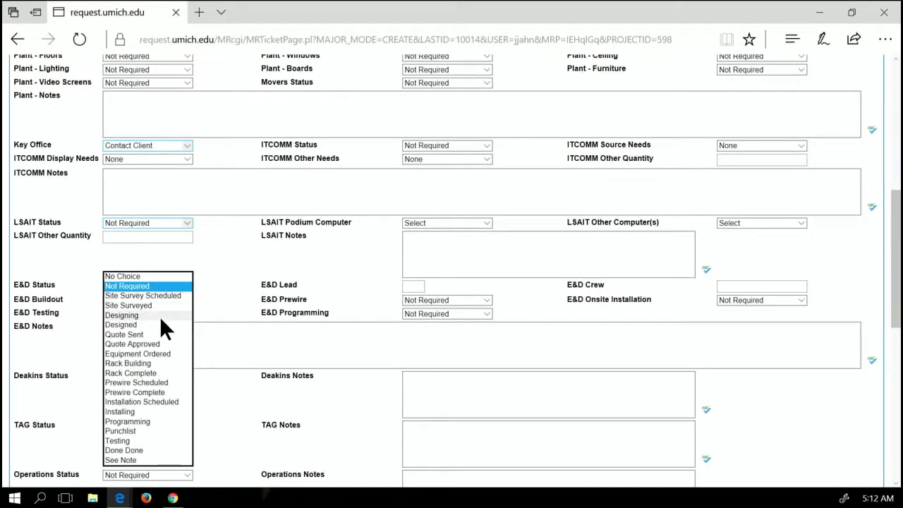
pyautogui.click(156, 314)
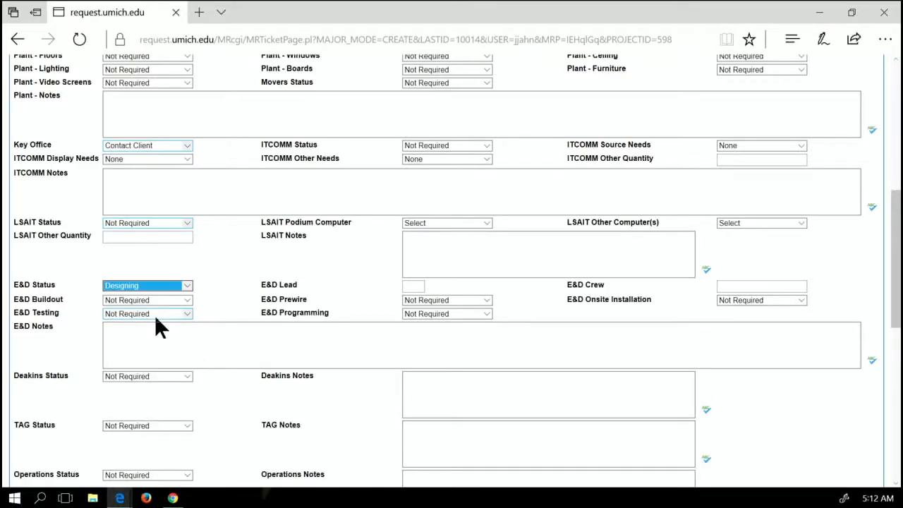
pyautogui.scroll(-1, 214, 300)
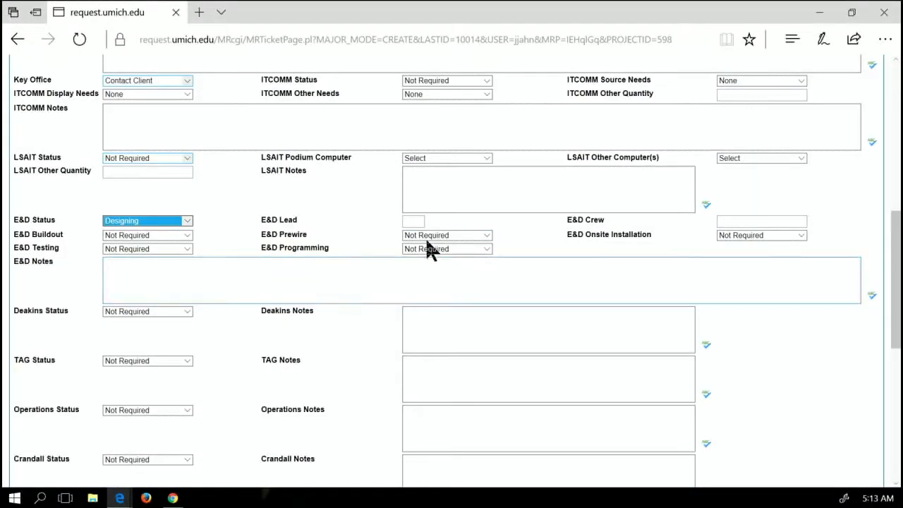
pyautogui.click(417, 220)
pyautogui.write('JJ')
pyautogui.click(361, 206)
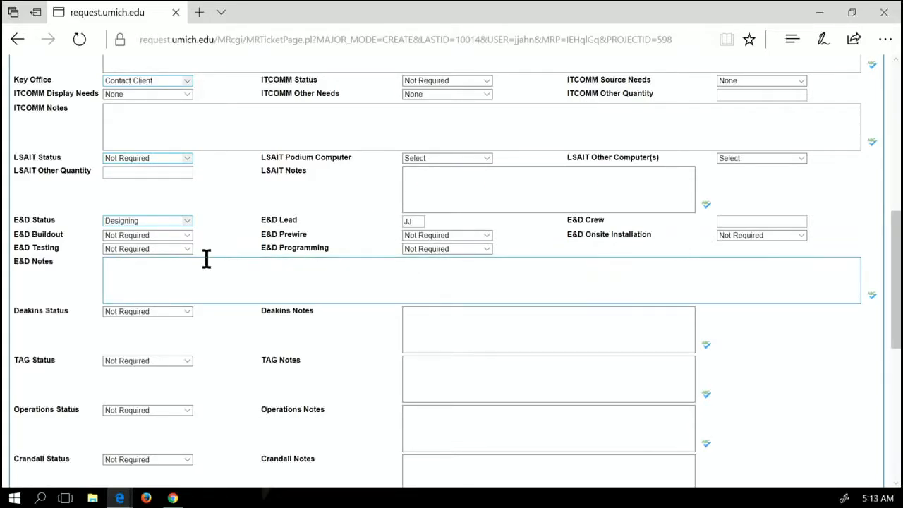
pyautogui.scroll(-6, 191, 268)
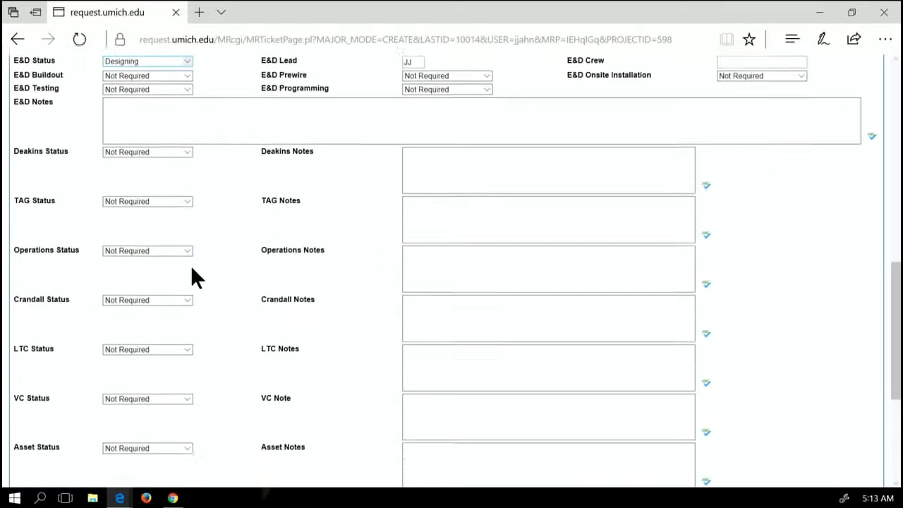
pyautogui.scroll(-1, 196, 265)
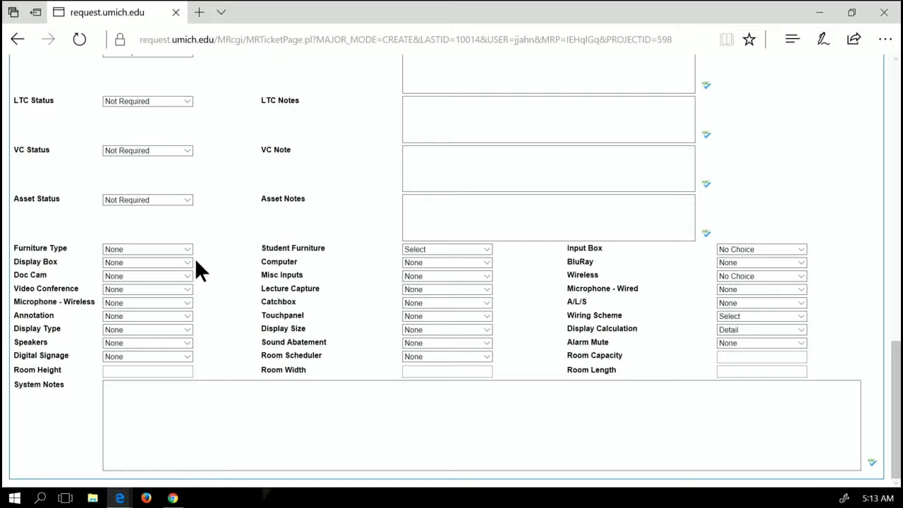
# Set Furniture Type to Credenza, Student Furniture to Fixed Table, Input Box to Wallplate (4 gang)
pyautogui.click(187, 251)
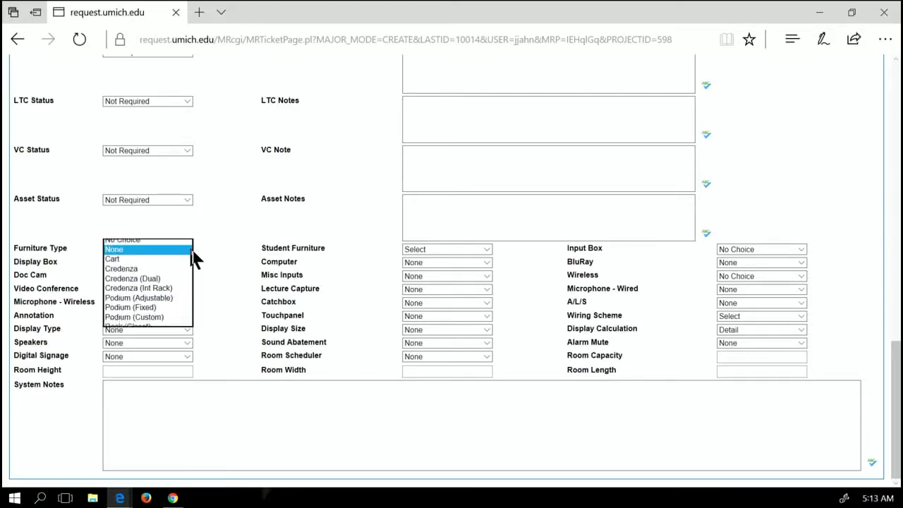
pyautogui.click(132, 269)
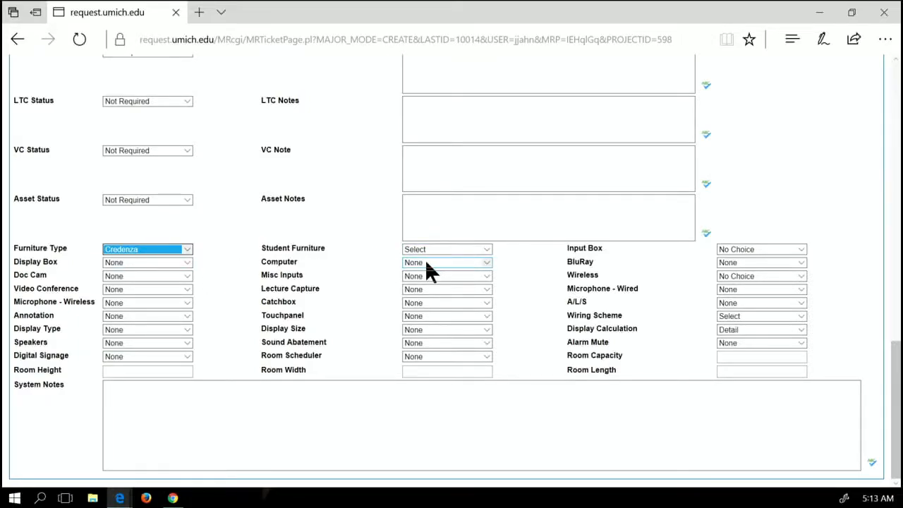
pyautogui.click(489, 253)
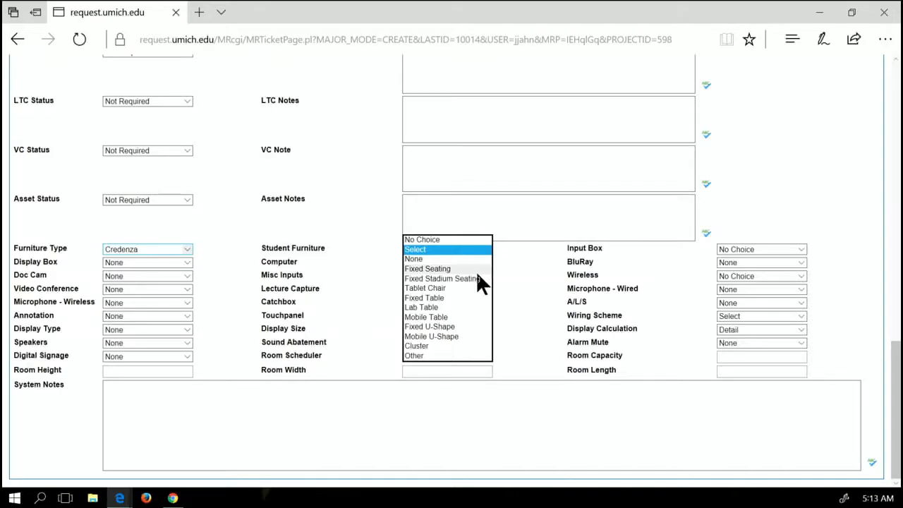
pyautogui.click(438, 297)
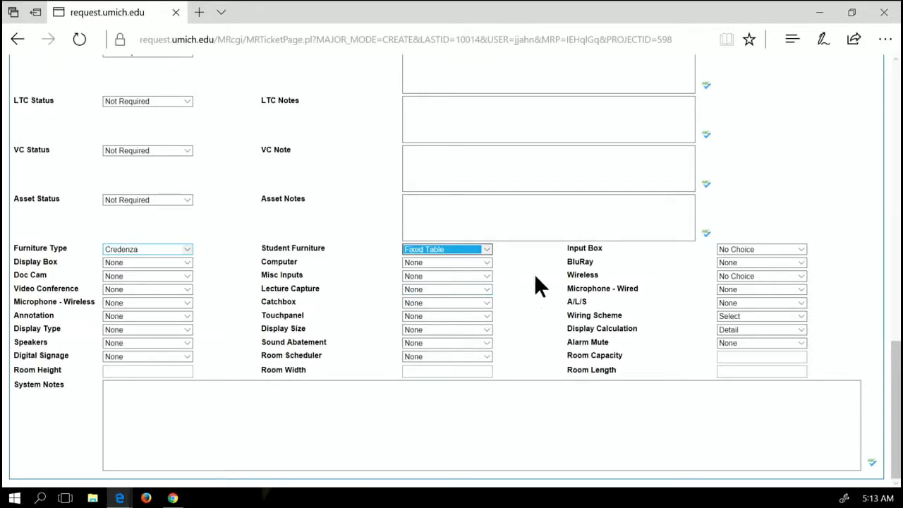
pyautogui.click(802, 251)
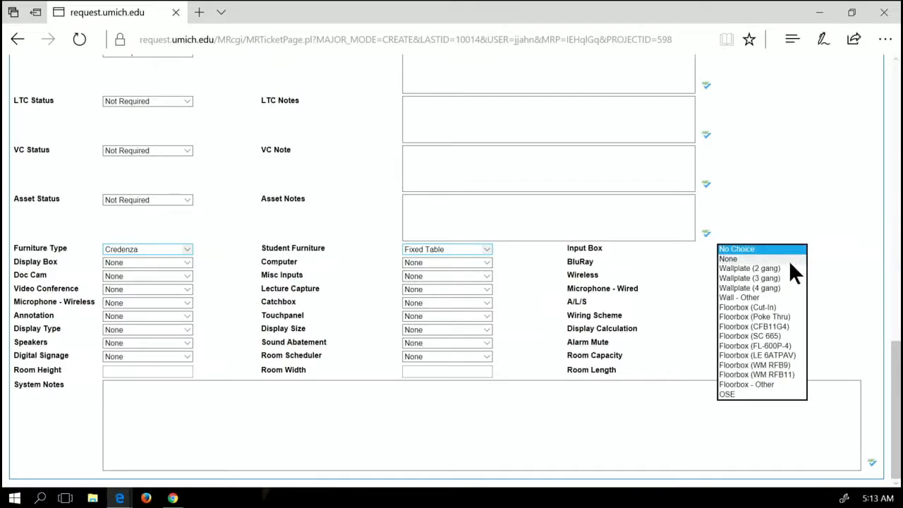
pyautogui.click(749, 288)
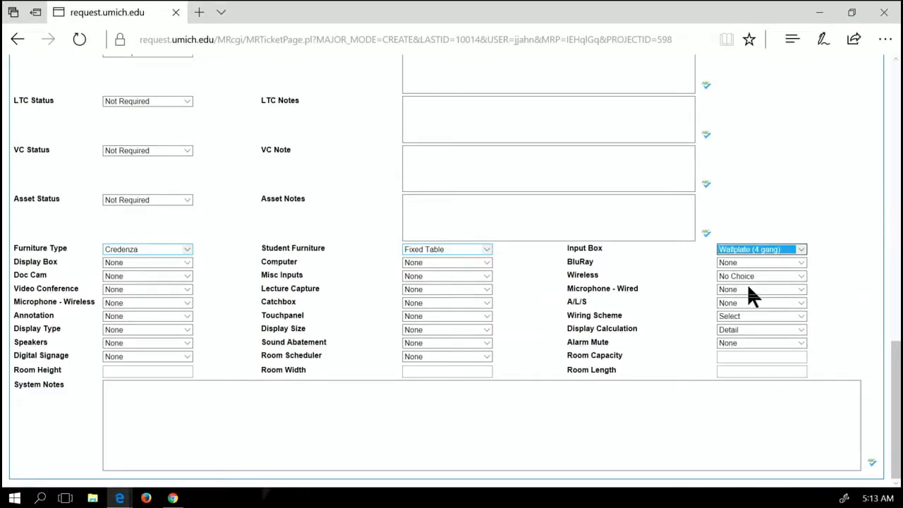
# Set Display Box to PAC (Medium), Computer to Windows and BluRay to Yes
pyautogui.click(189, 268)
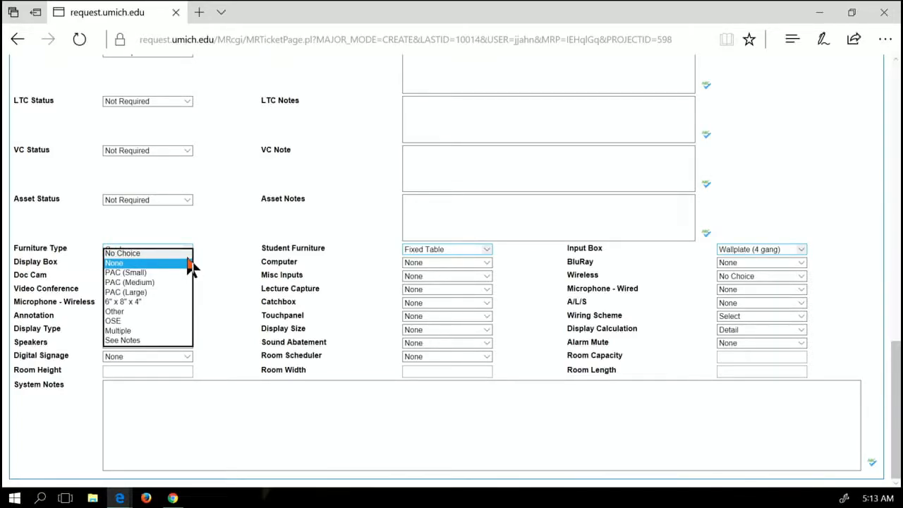
pyautogui.click(149, 282)
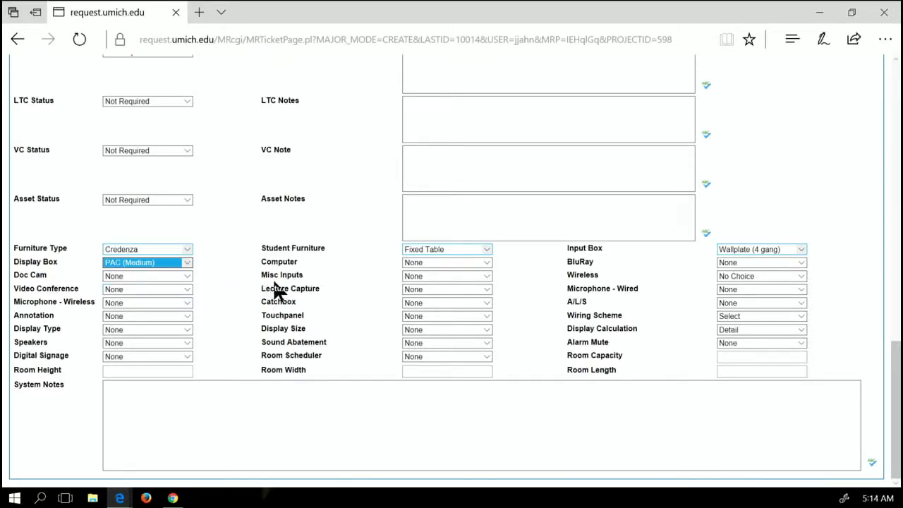
pyautogui.click(487, 263)
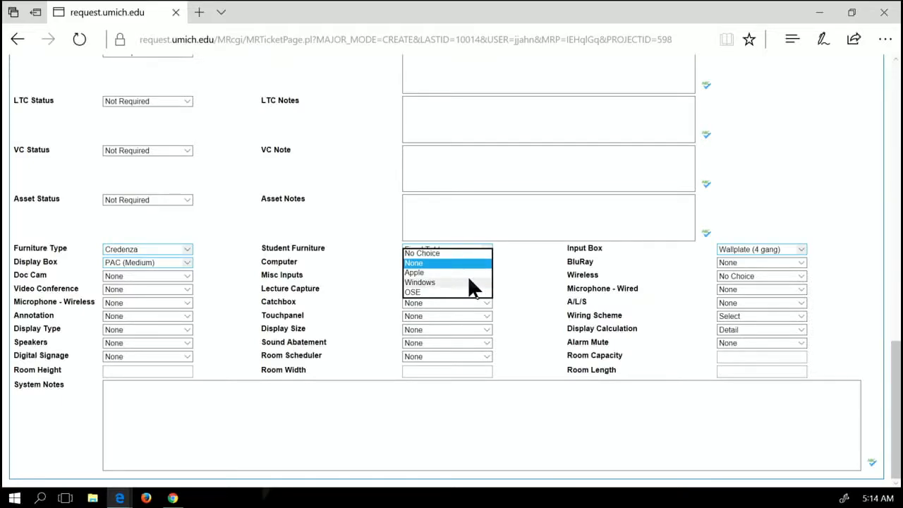
pyautogui.click(468, 281)
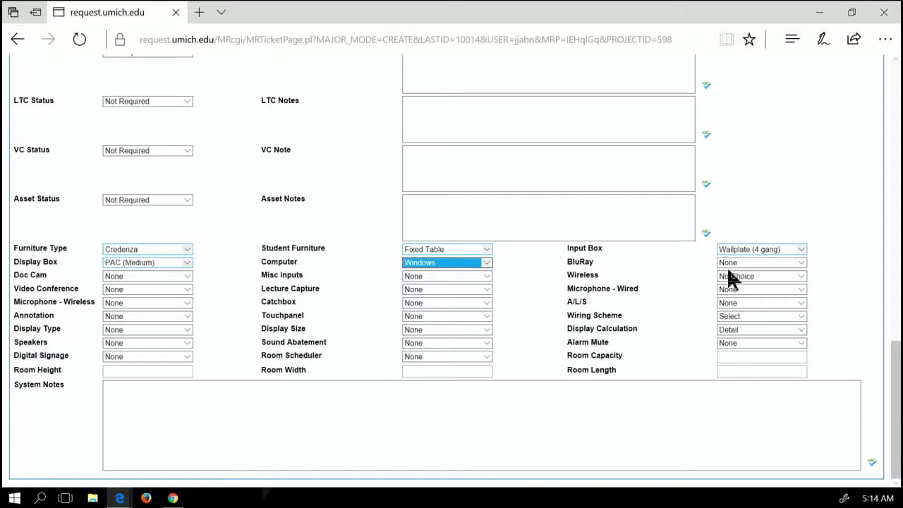
pyautogui.click(802, 263)
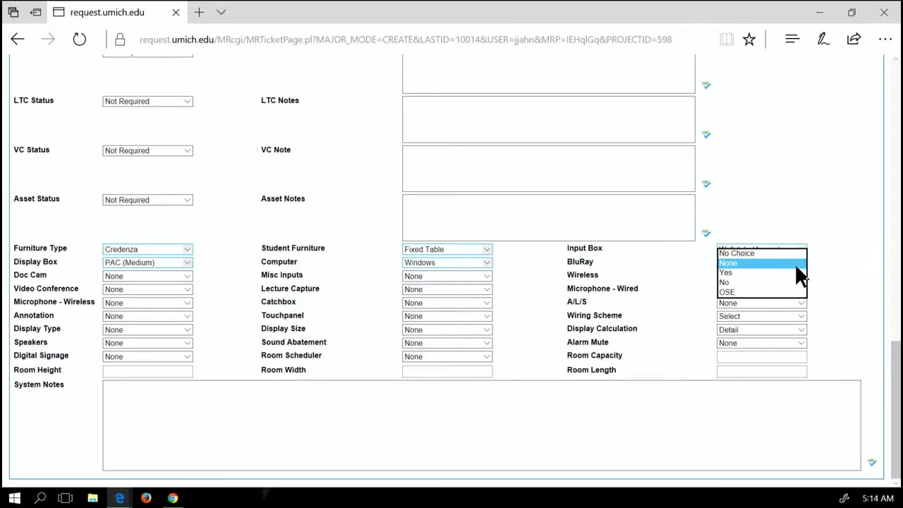
pyautogui.click(790, 273)
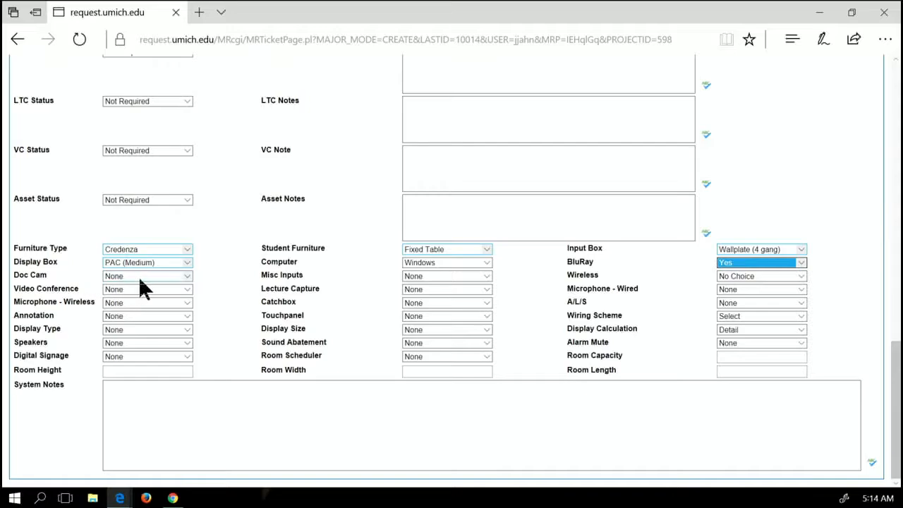
# Set Misc Inputs Clamshell, Wireless Cynap Core, Video Conference PC Based, Microphone - Wired Boundary
pyautogui.click(485, 279)
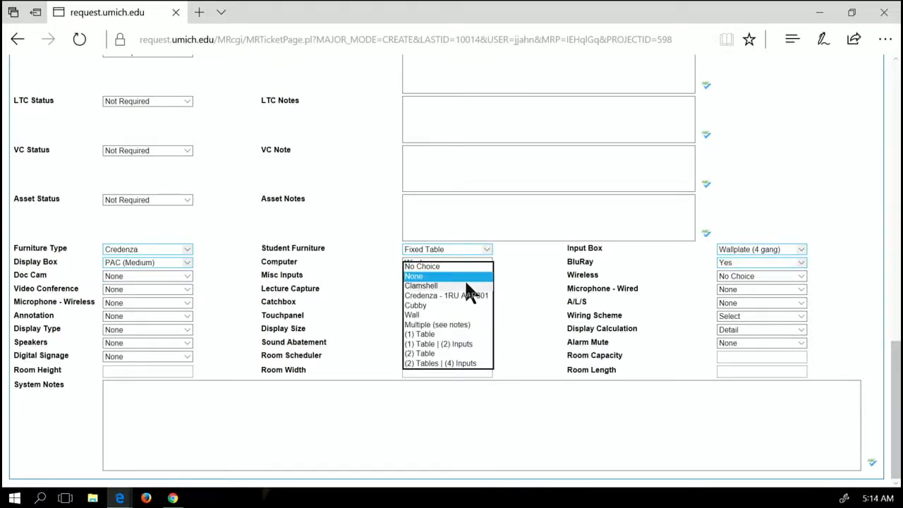
pyautogui.click(432, 284)
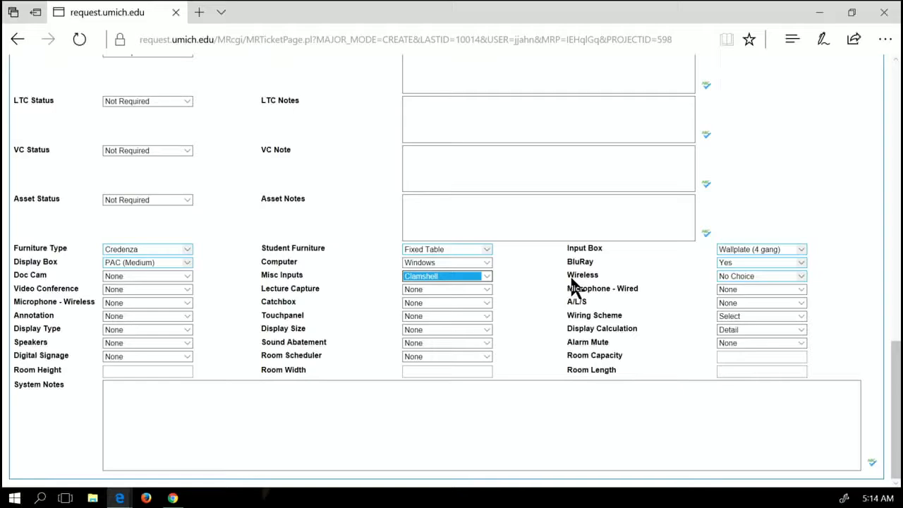
pyautogui.click(803, 275)
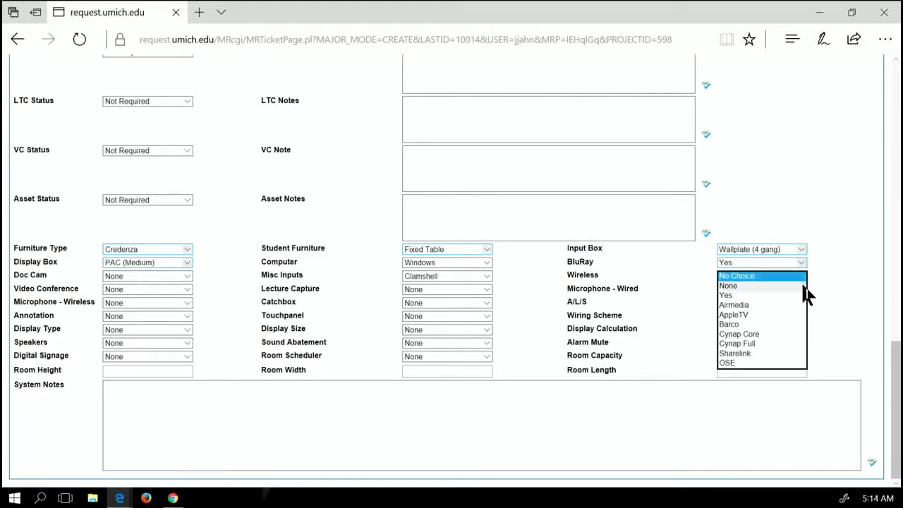
pyautogui.click(774, 332)
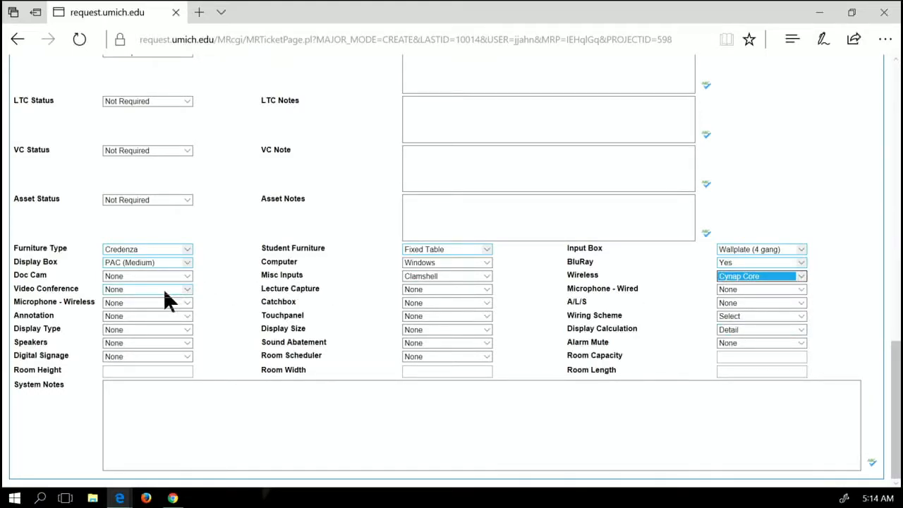
pyautogui.click(189, 290)
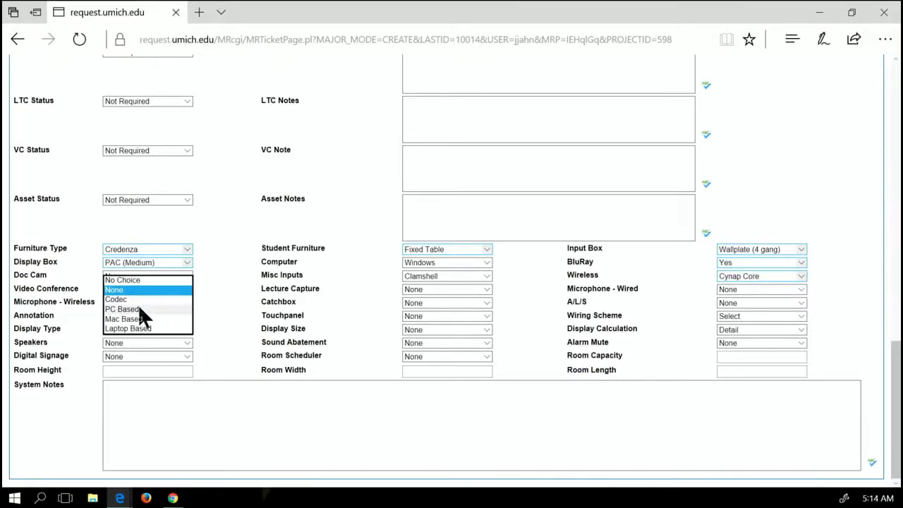
pyautogui.click(138, 308)
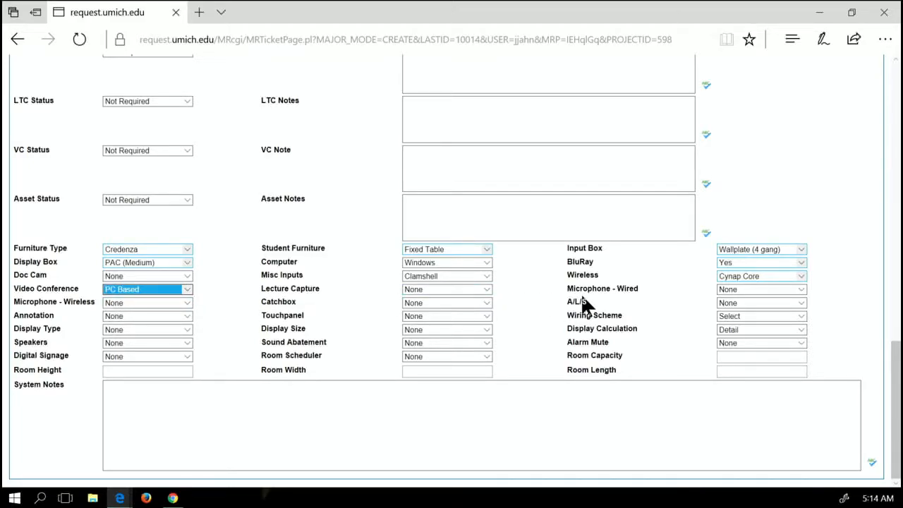
pyautogui.click(801, 290)
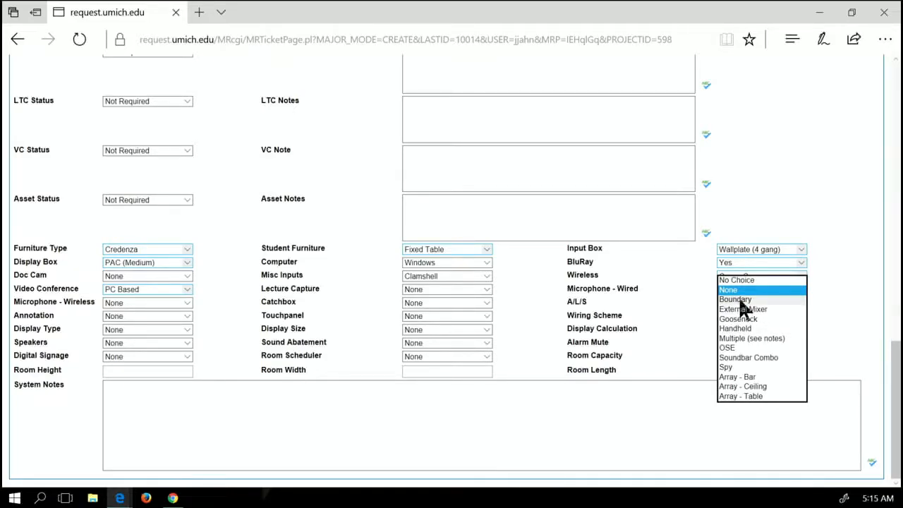
pyautogui.click(749, 299)
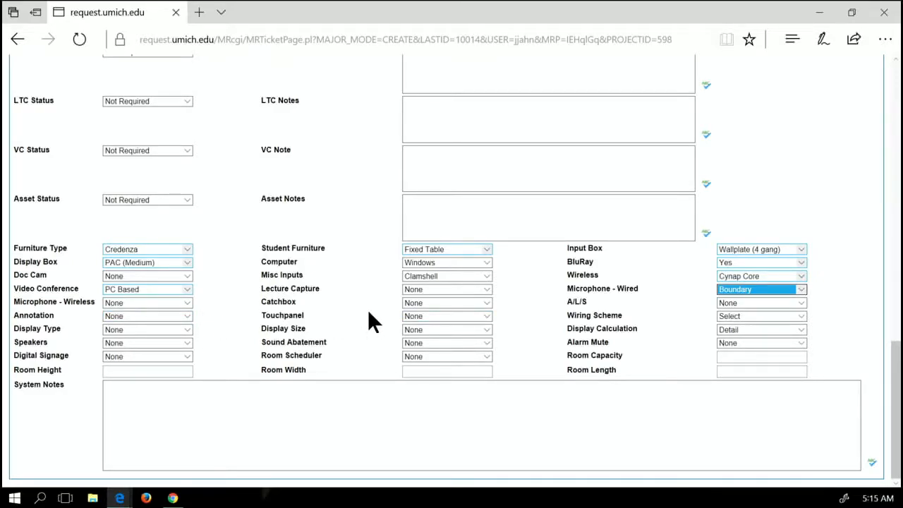
# Set Touchpanel 10", Wiring Scheme HDMI (Redemere), Display Type LCD and Display Size 80"
pyautogui.click(487, 317)
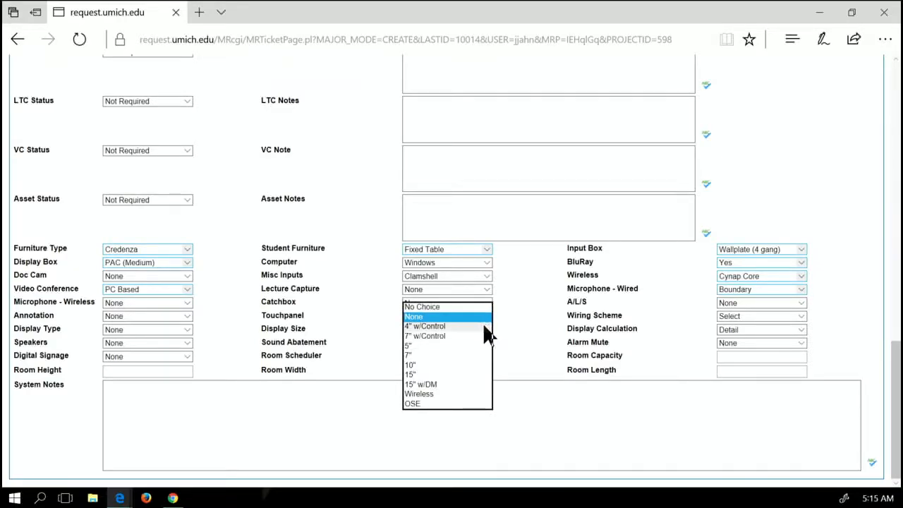
pyautogui.click(448, 363)
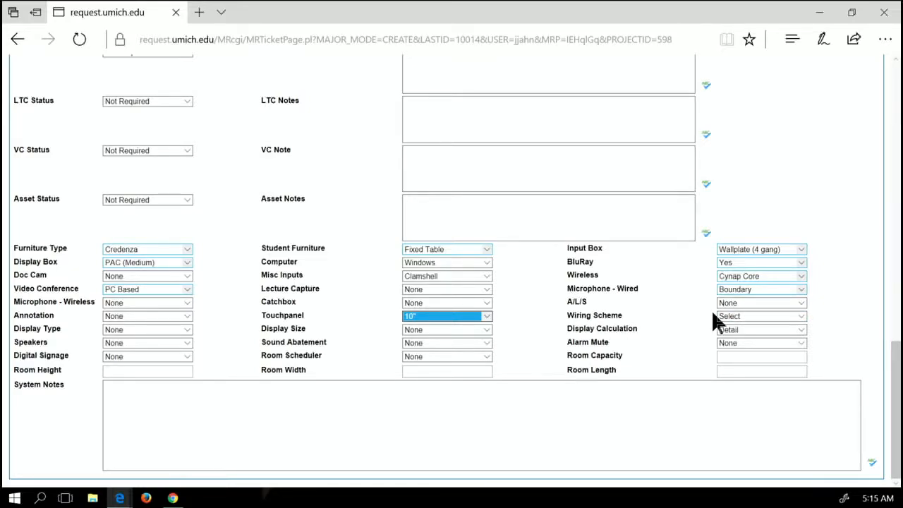
pyautogui.click(802, 317)
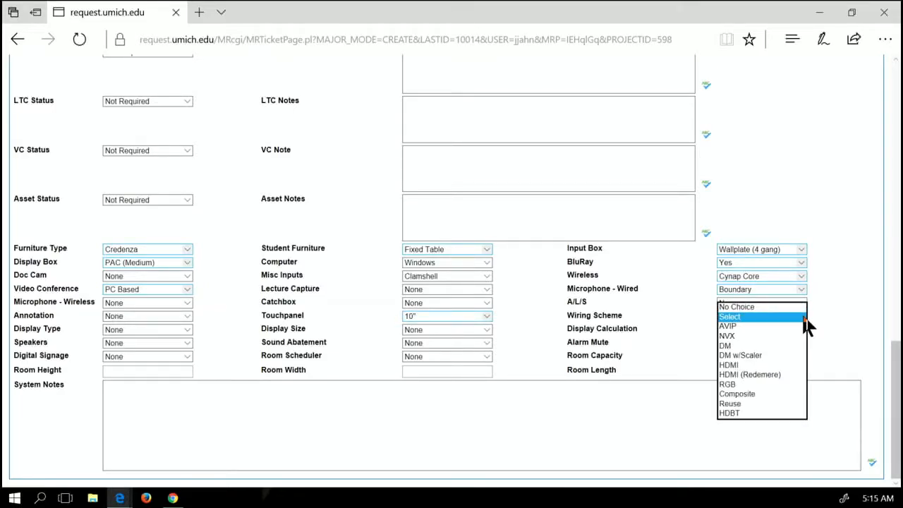
pyautogui.click(738, 375)
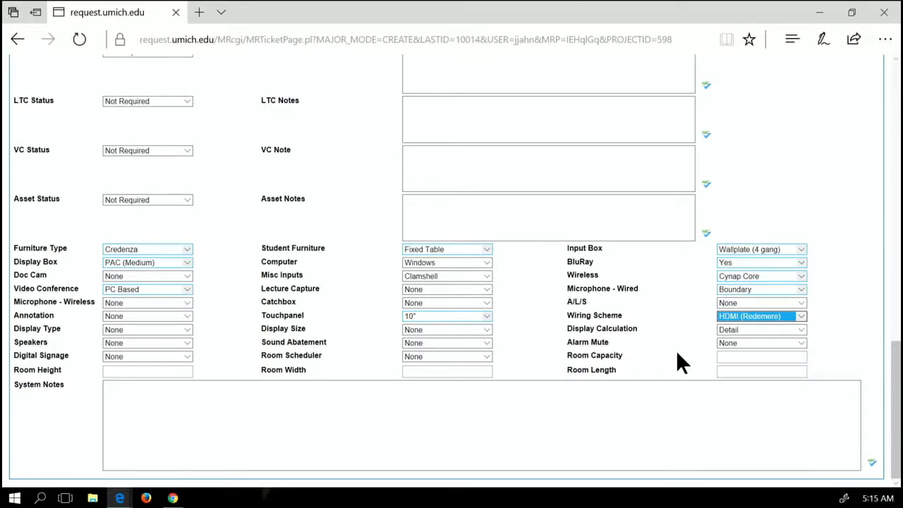
pyautogui.click(187, 330)
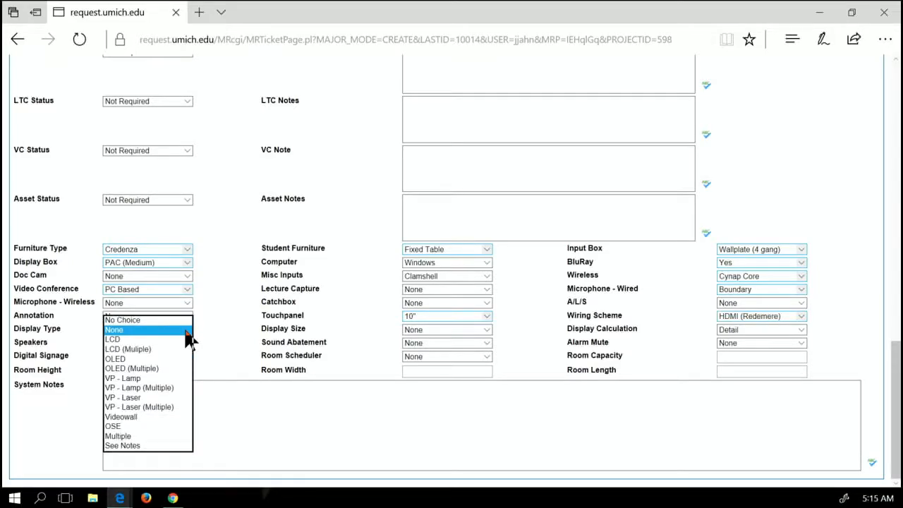
pyautogui.click(163, 338)
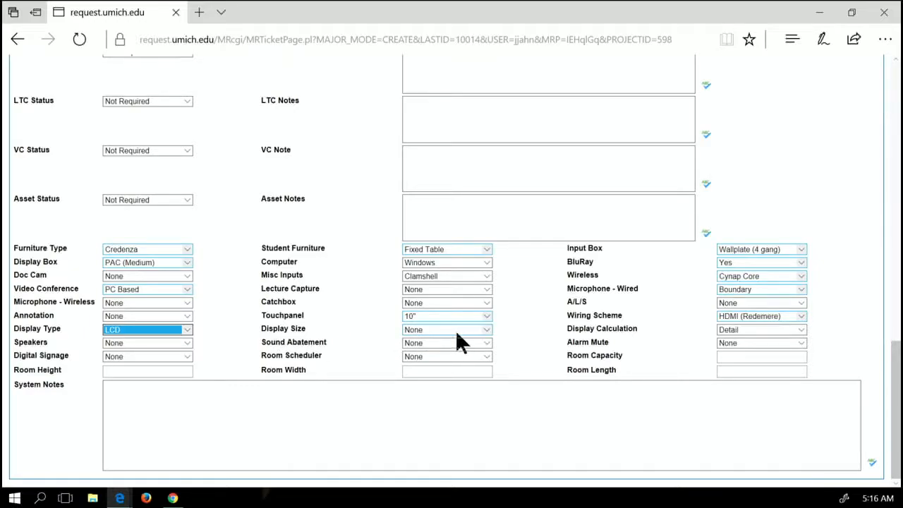
pyautogui.click(484, 329)
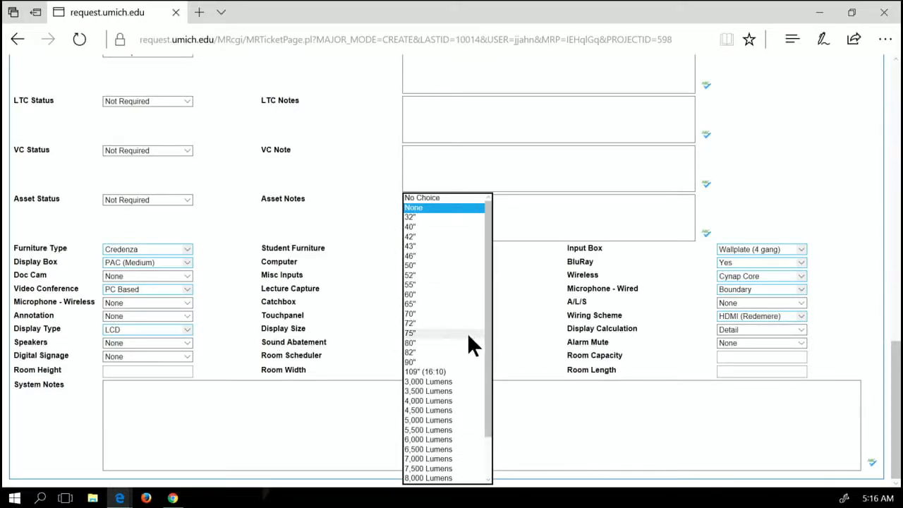
pyautogui.click(460, 343)
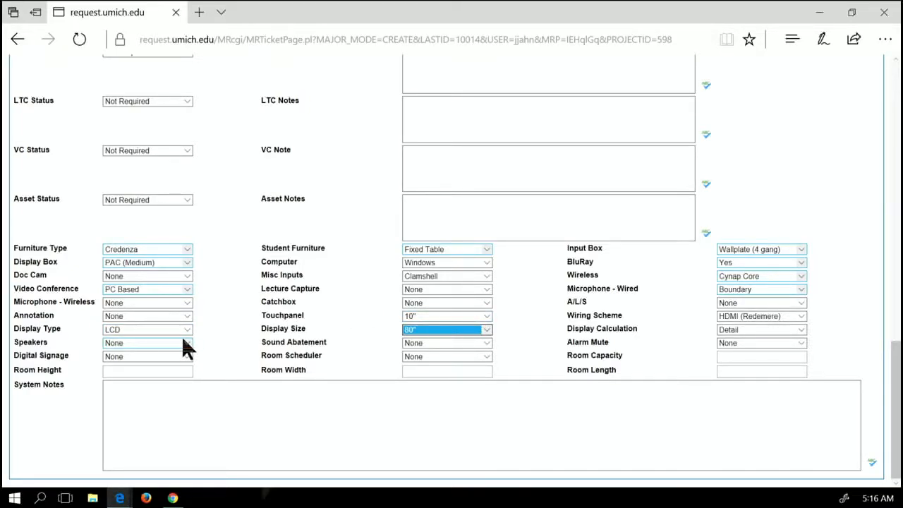
# Choose Lavalier for Microphone - Wireless and Use Internal for Speakers
pyautogui.click(181, 302)
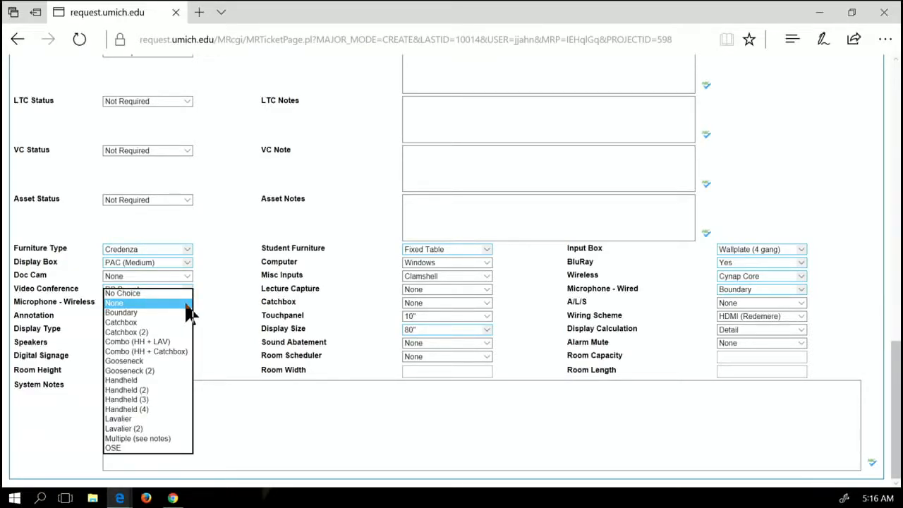
pyautogui.click(156, 418)
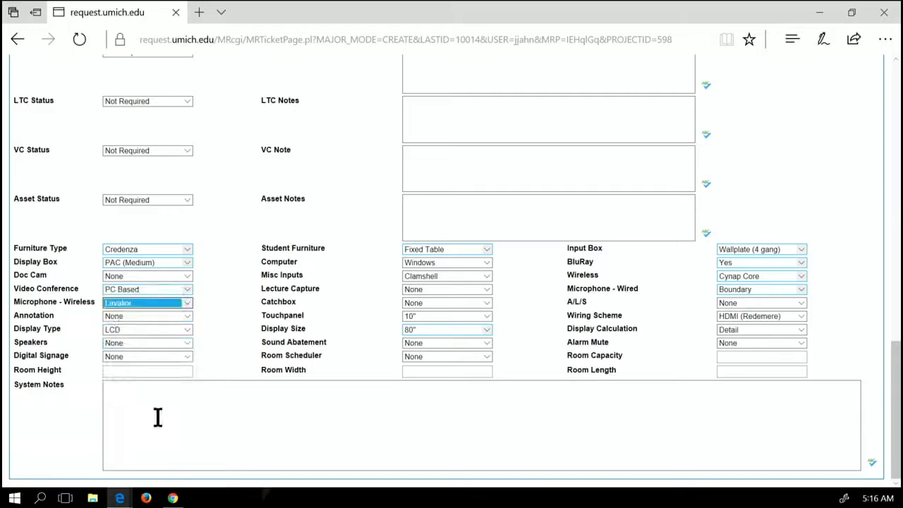
pyautogui.click(187, 342)
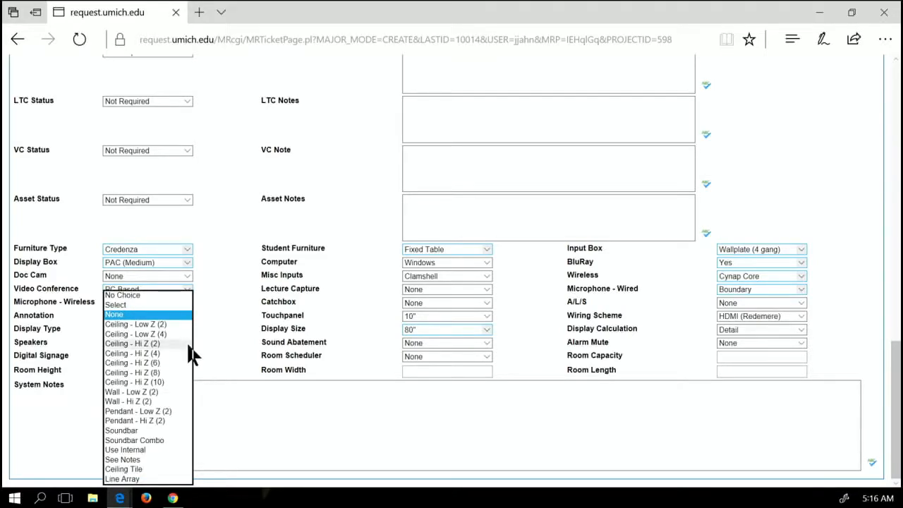
pyautogui.click(160, 449)
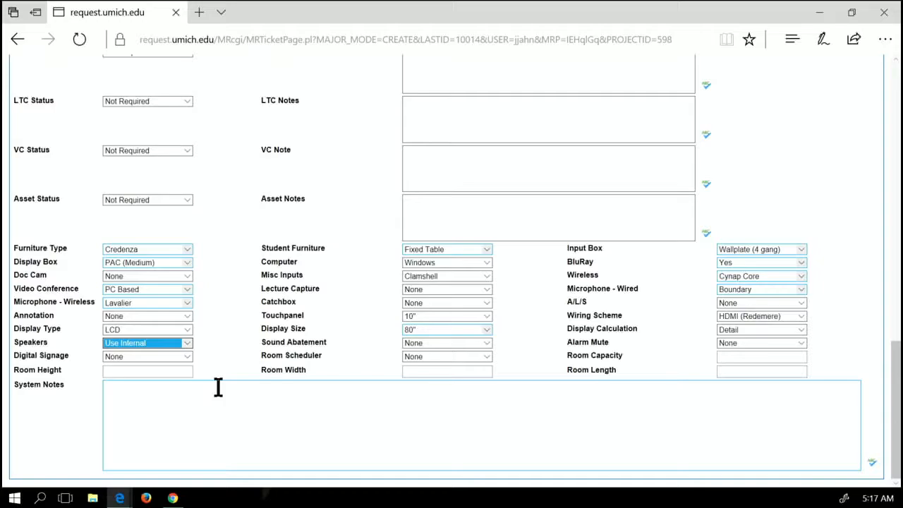
# Paste 'Whiteboard needs to come down, so Plant work and painting - Whiteboard to side?' into Plant - Notes
pyautogui.scroll(3, 218, 387)
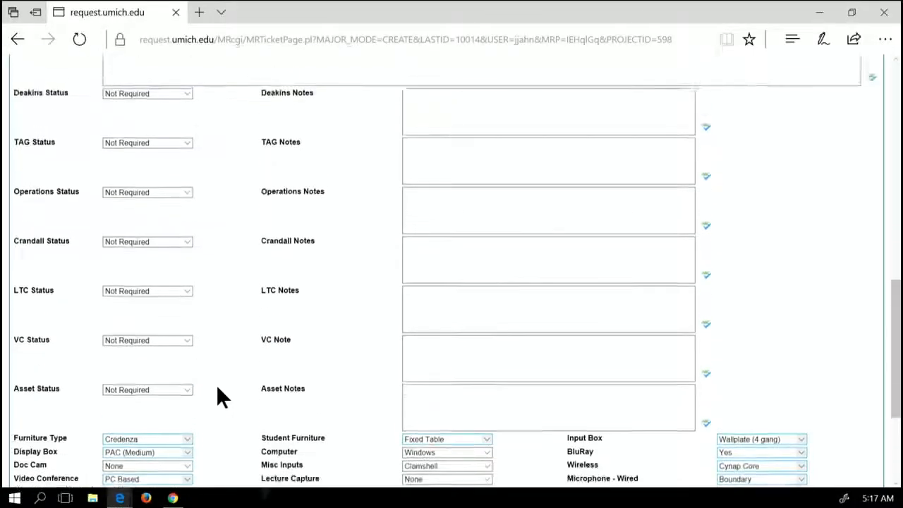
pyautogui.scroll(7, 215, 383)
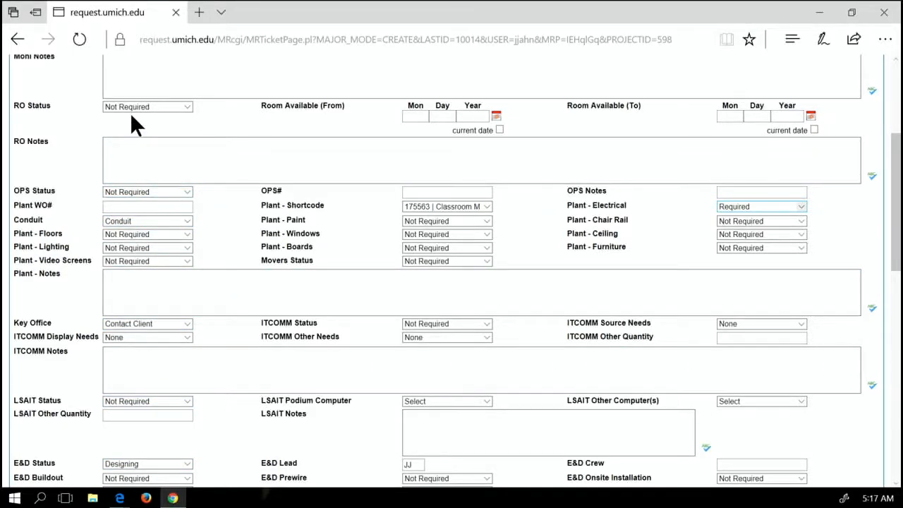
pyautogui.click(127, 275)
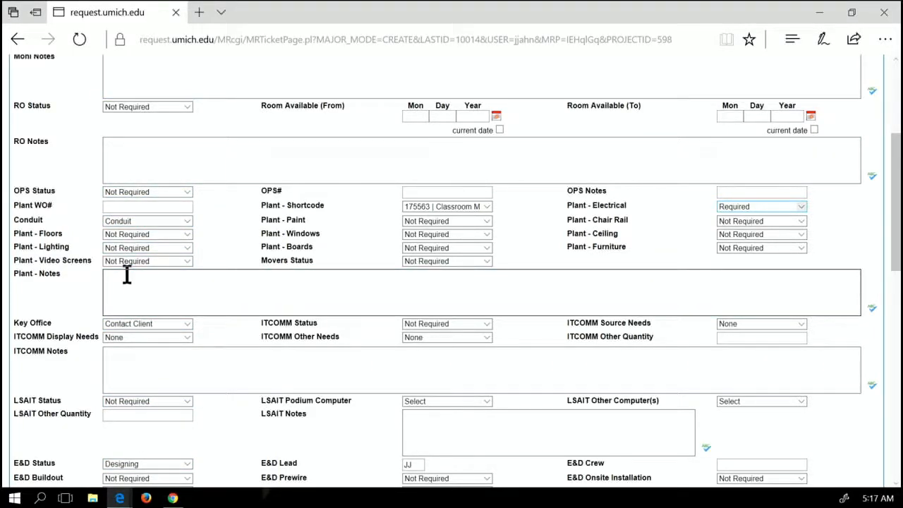
pyautogui.write('Whiteboard needs to come down, so Plant work and painting - Whiteboard to side?')
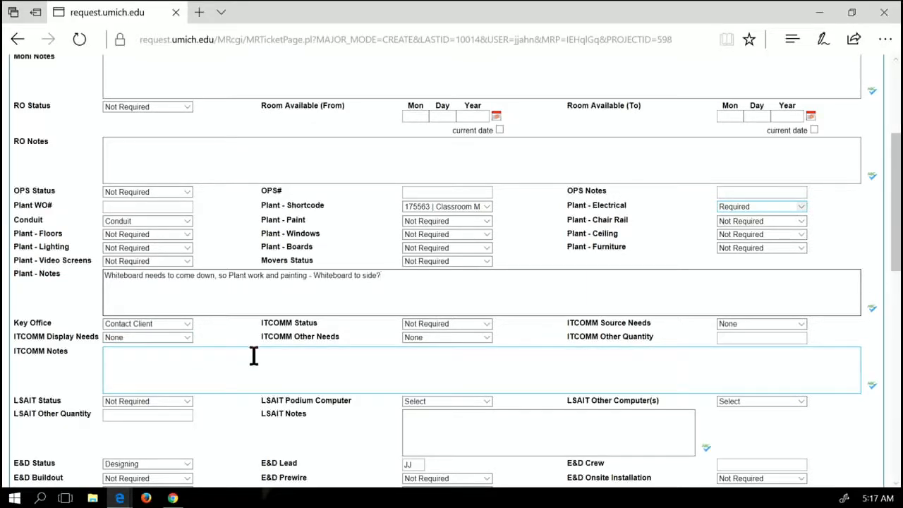
pyautogui.scroll(-8, 246, 338)
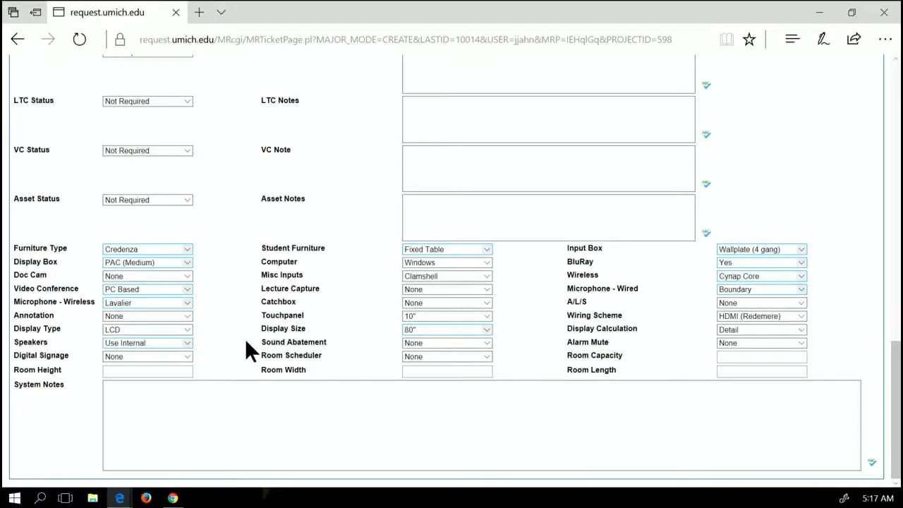
pyautogui.scroll(10, 245, 339)
# Insert the 'Create' quick description announcing a new job, then save the ticket
pyautogui.scroll(4, 246, 345)
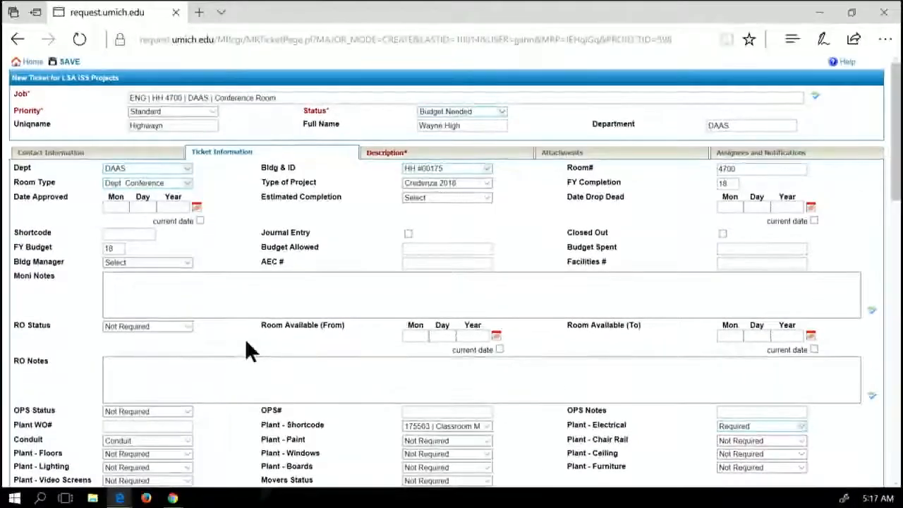
pyautogui.click(393, 156)
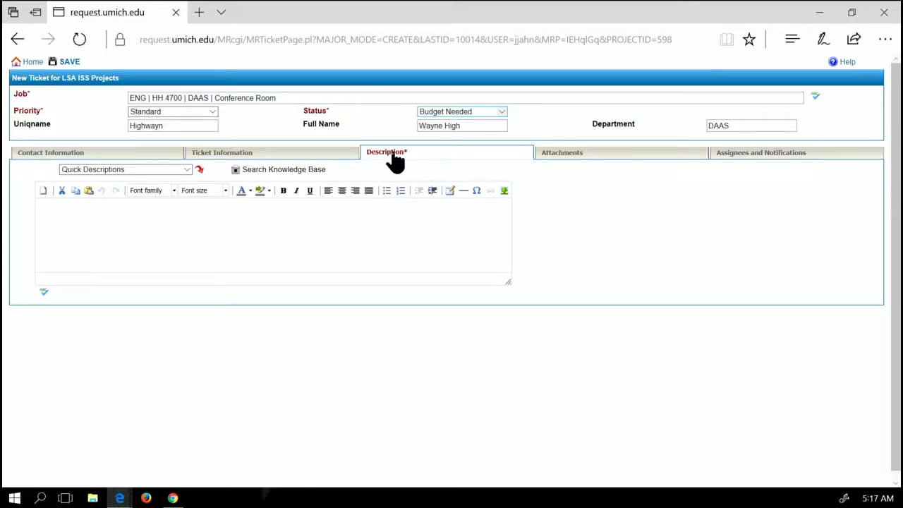
pyautogui.click(189, 170)
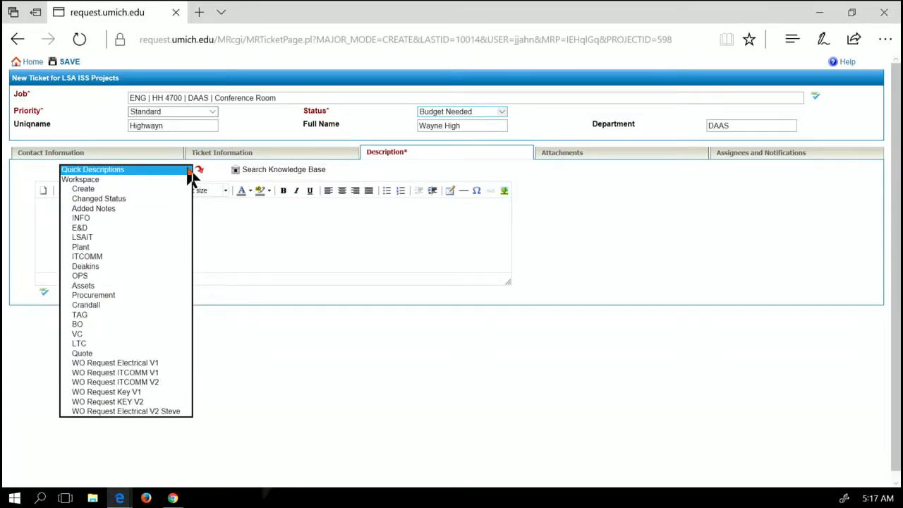
pyautogui.click(153, 188)
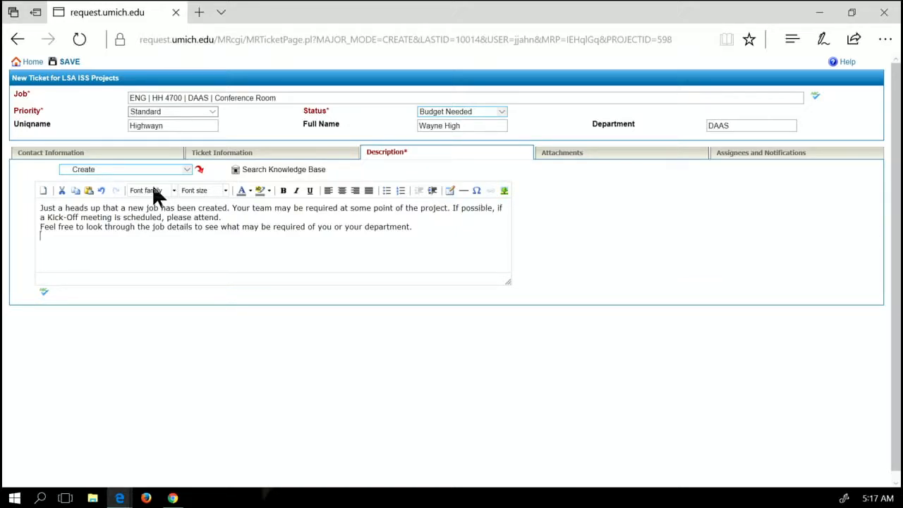
pyautogui.click(71, 63)
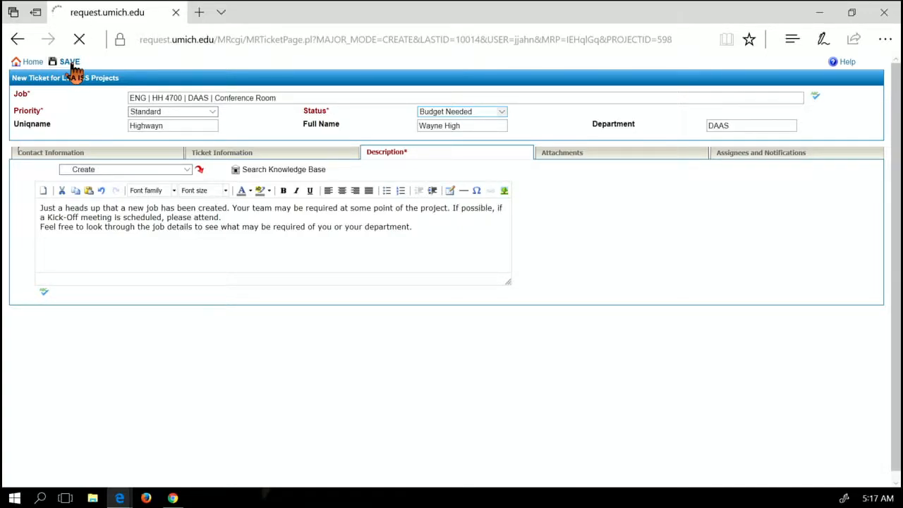